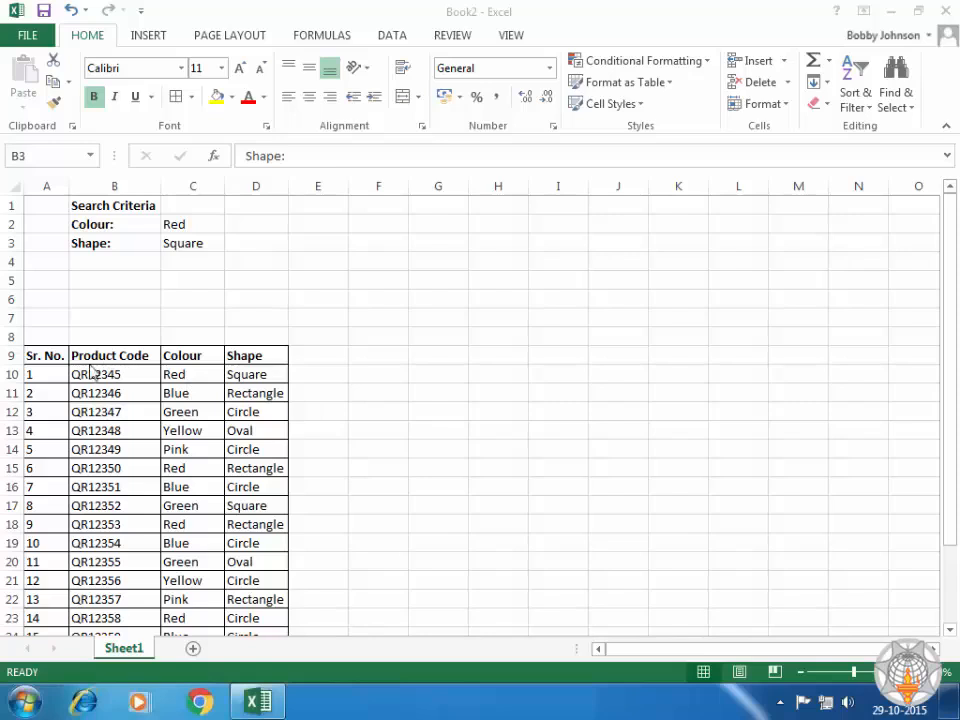
# Examine the product table's colour and shape data and the matching search criteria in C2 and C3.
pyautogui.click(185, 374)
pyautogui.click(238, 378)
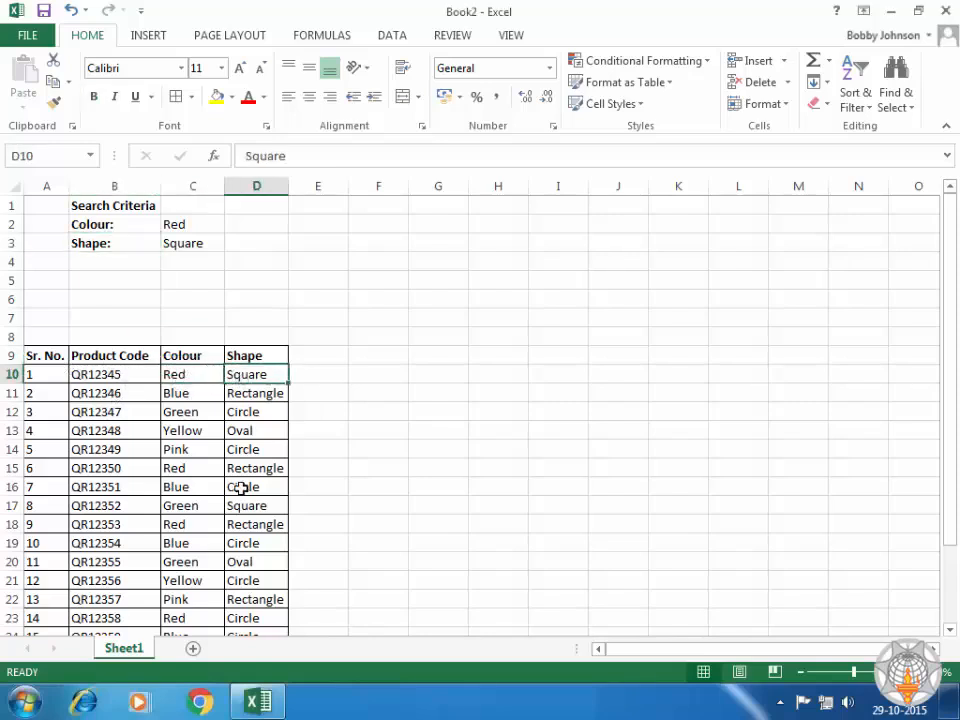
pyautogui.scroll(-4, 240, 486)
pyautogui.scroll(4, 240, 486)
pyautogui.click(143, 227)
pyautogui.click(191, 223)
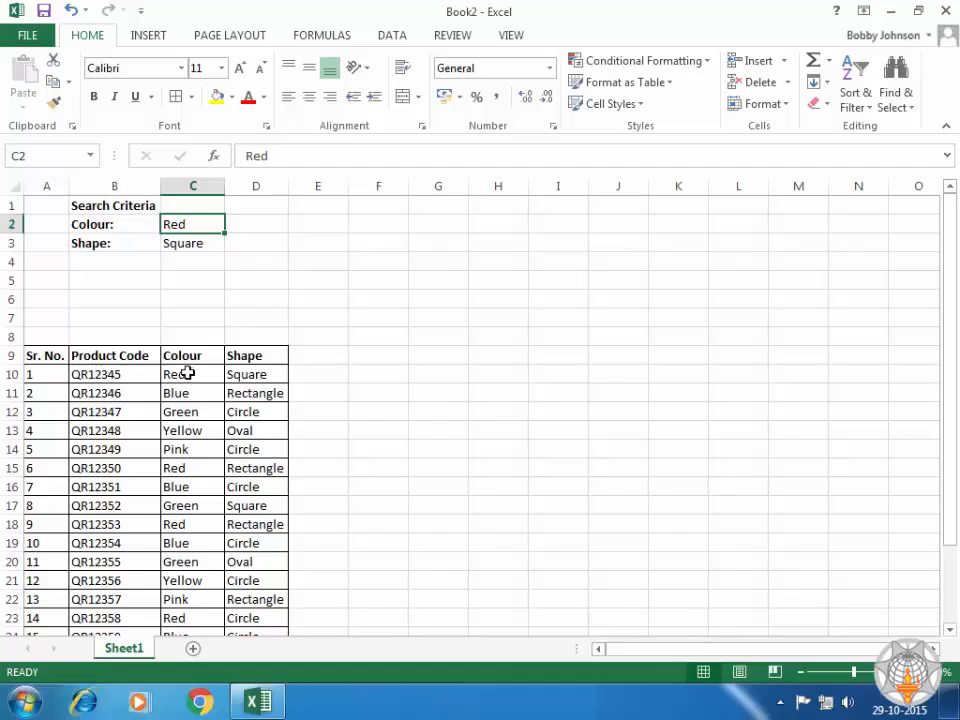
pyautogui.click(127, 243)
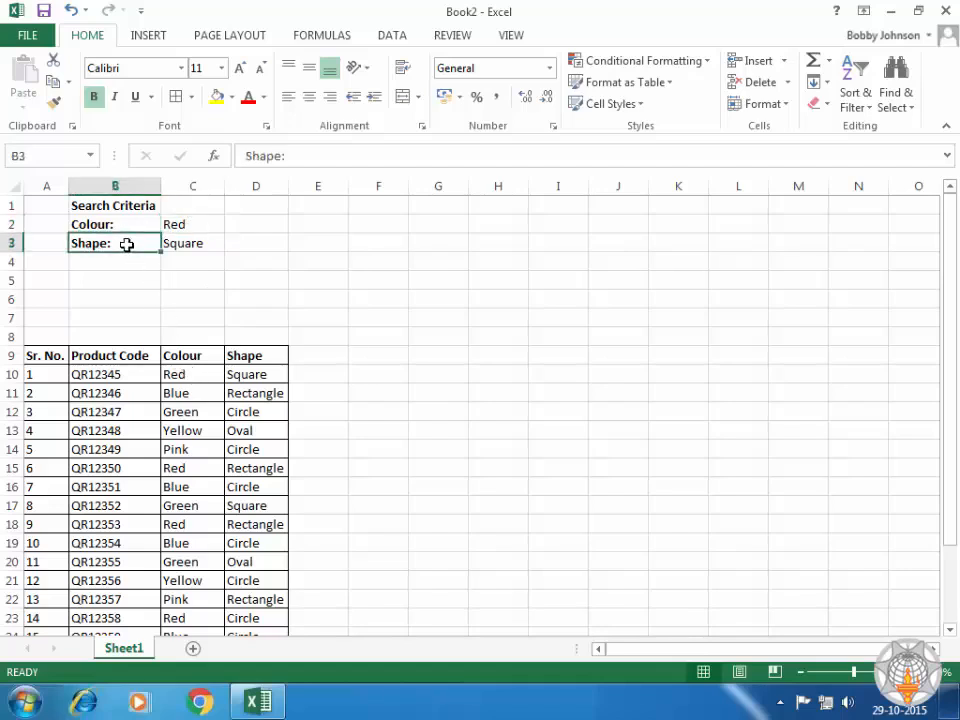
pyautogui.click(189, 246)
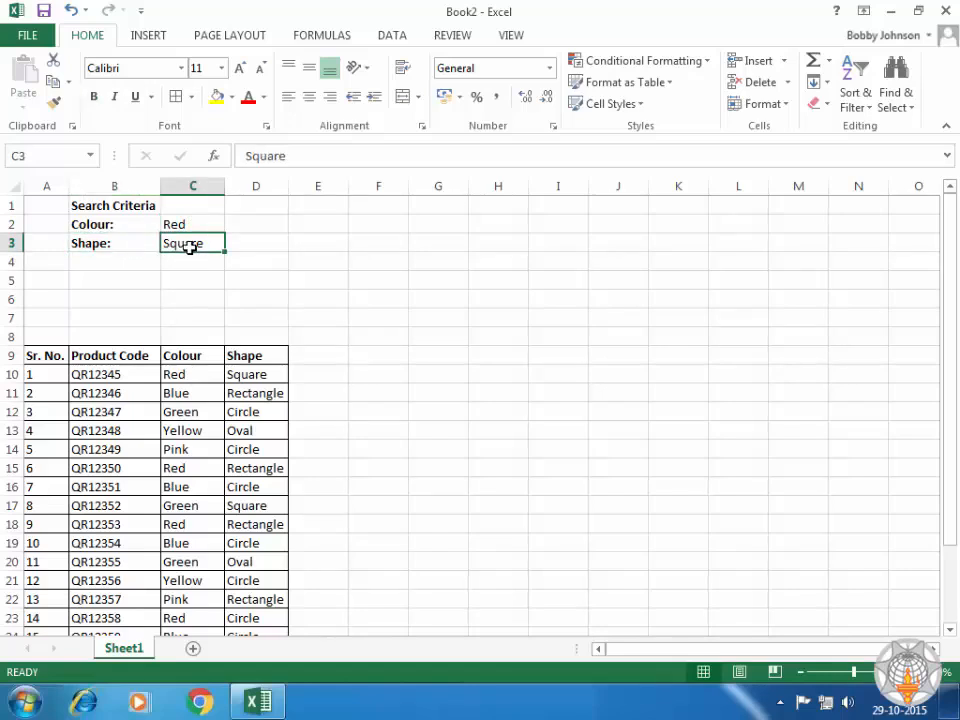
# Add the heading IF in cell E9, beside the Shape column of the product table.
pyautogui.click(318, 374)
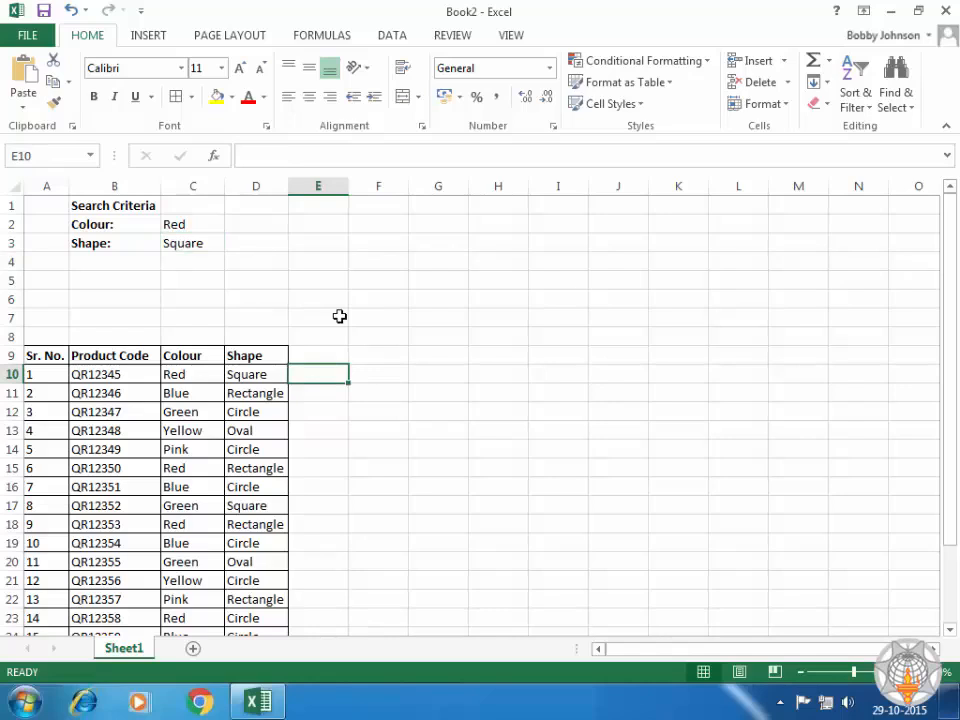
pyautogui.click(335, 357)
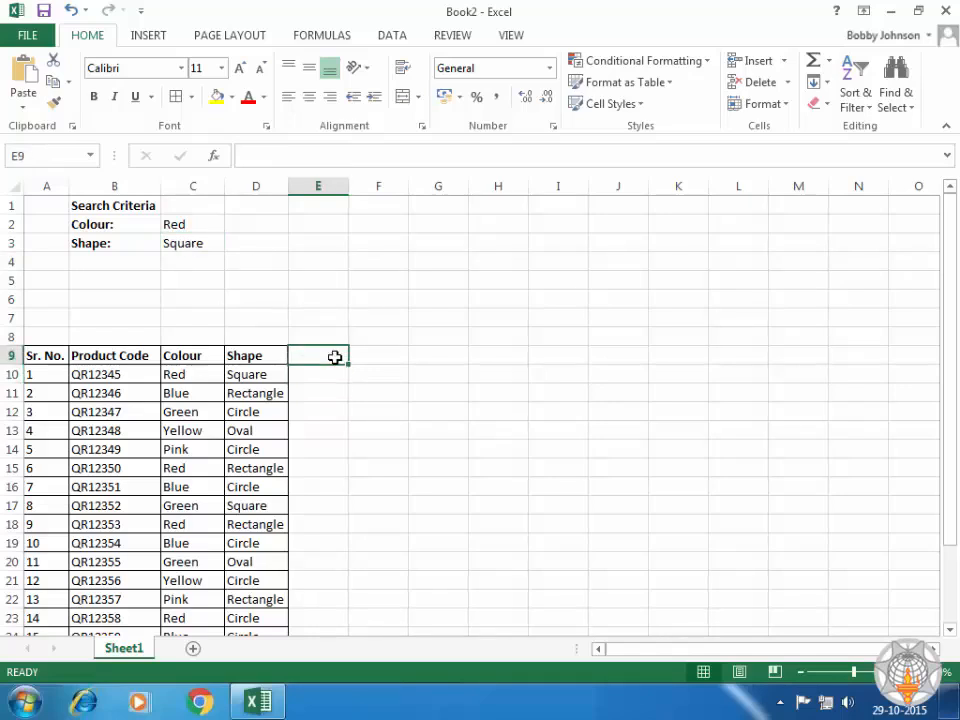
pyautogui.write('IF')
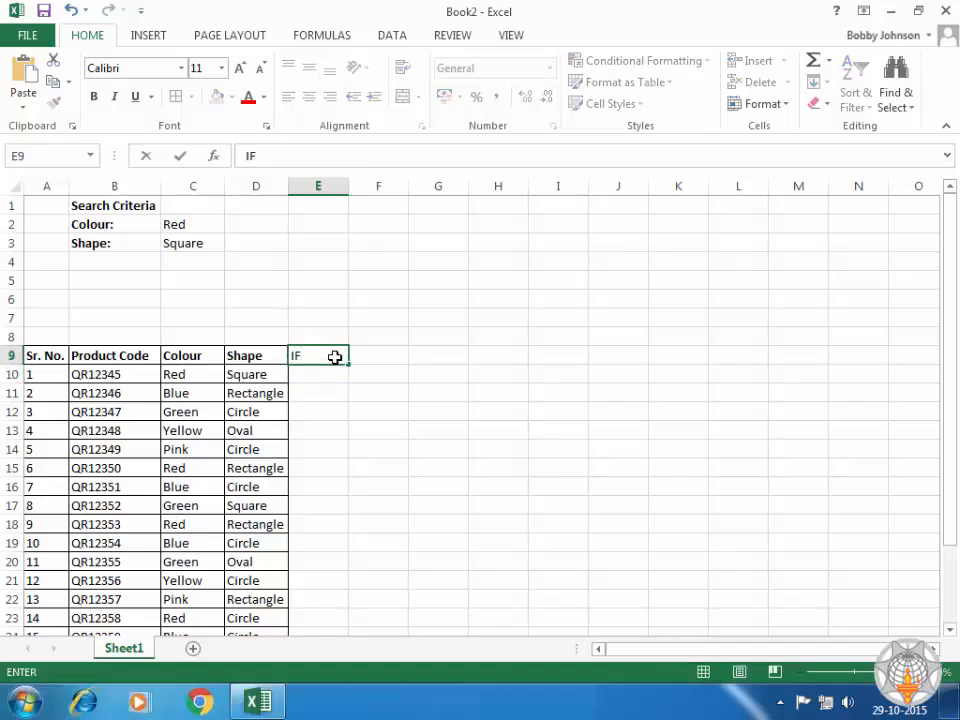
pyautogui.press('Return')
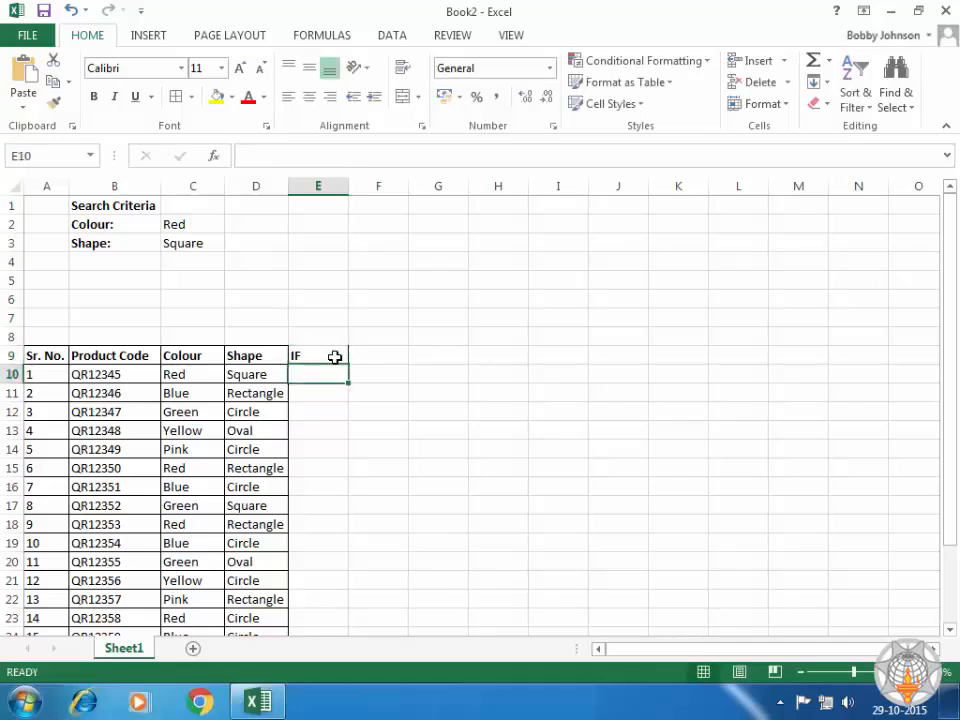
# Enter =IF(C10=$C$2,1,0) in E10 to flag whether the product's colour matches the colour criterion.
pyautogui.write('=if')
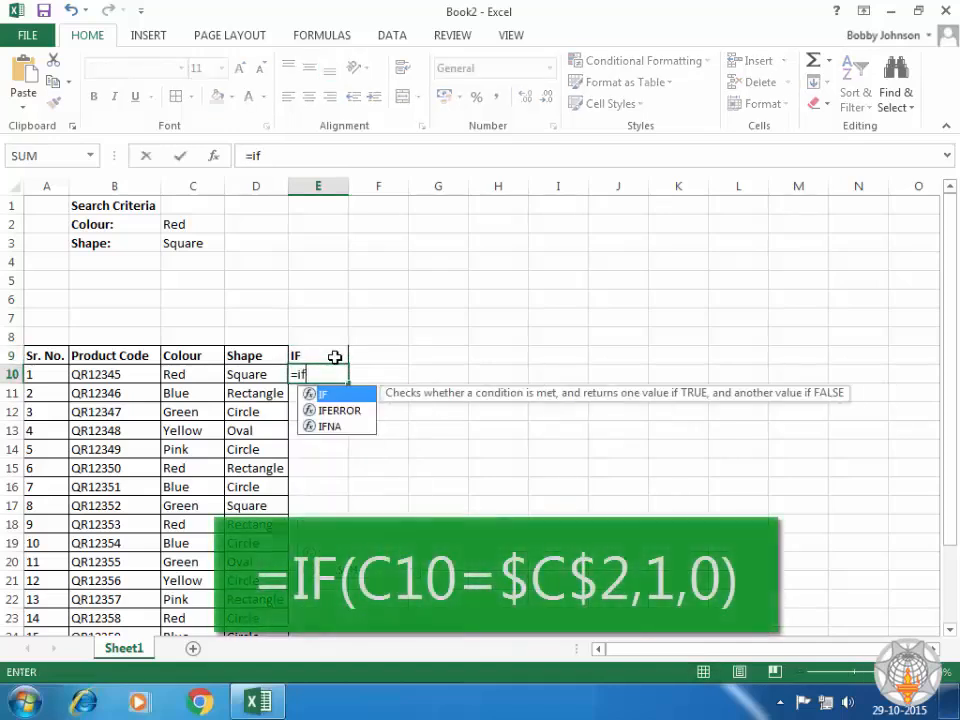
pyautogui.press('Tab')
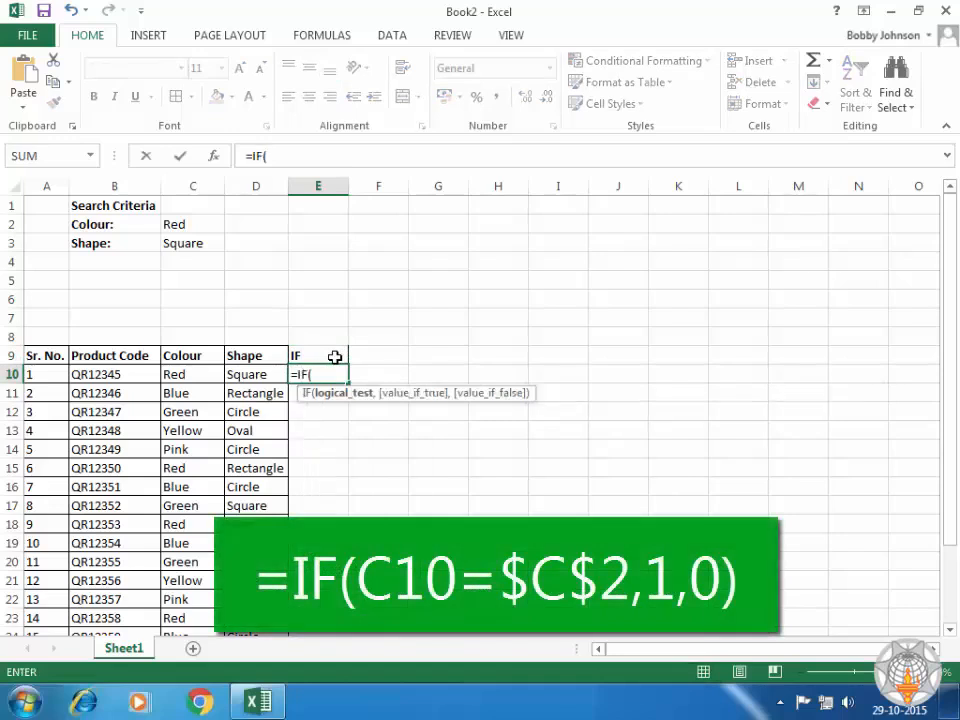
pyautogui.press('Left')
pyautogui.press('Left')
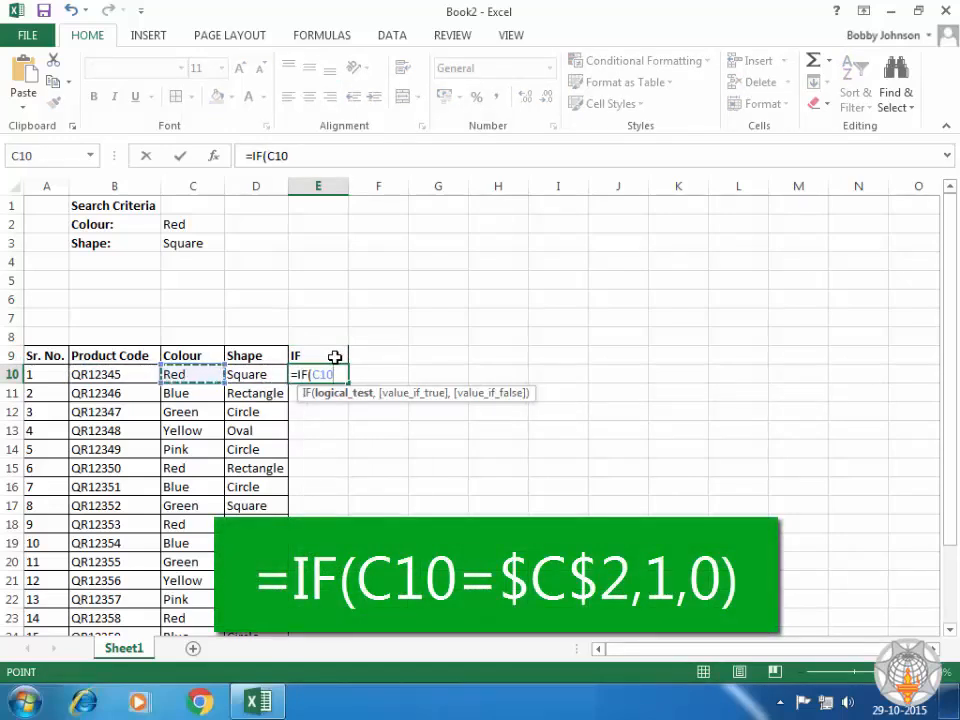
pyautogui.write('=')
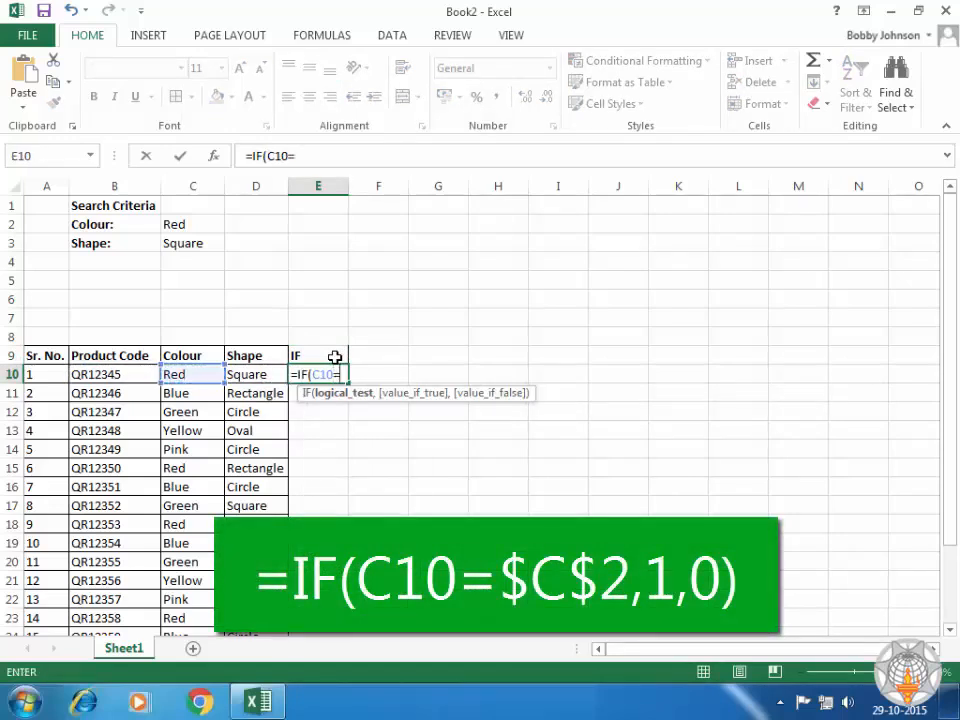
pyautogui.click(193, 222)
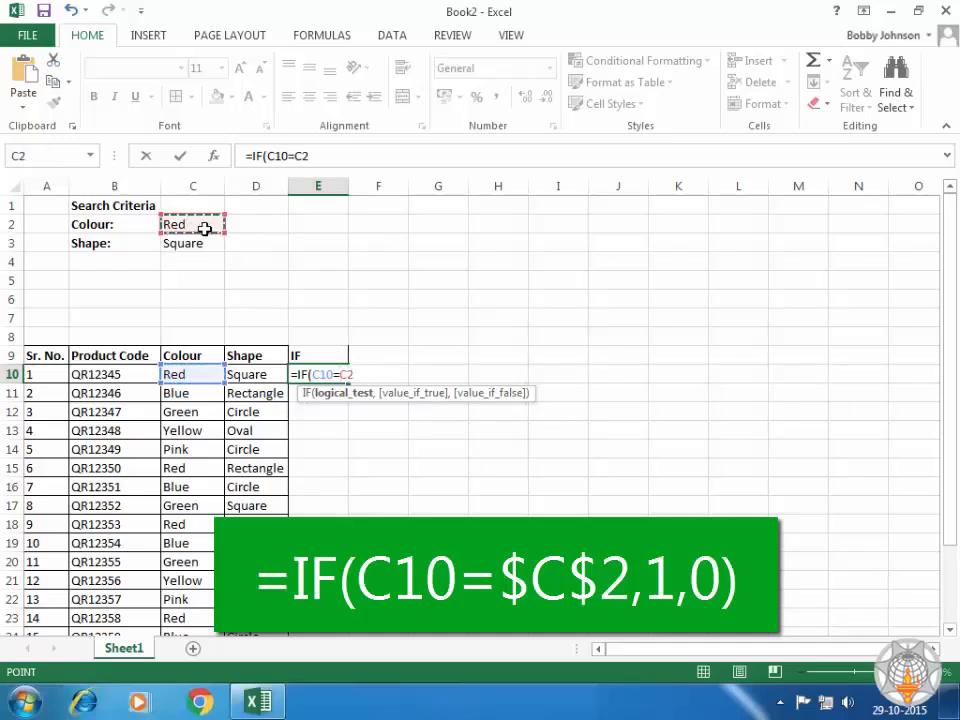
pyautogui.press('F4')
pyautogui.write(',')
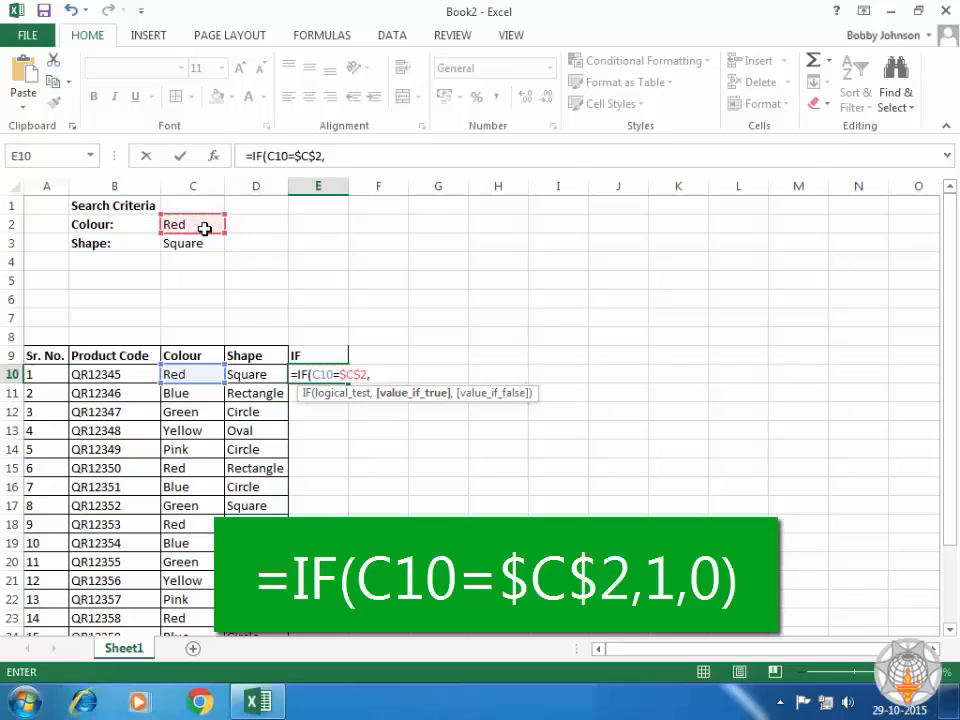
pyautogui.write('1,')
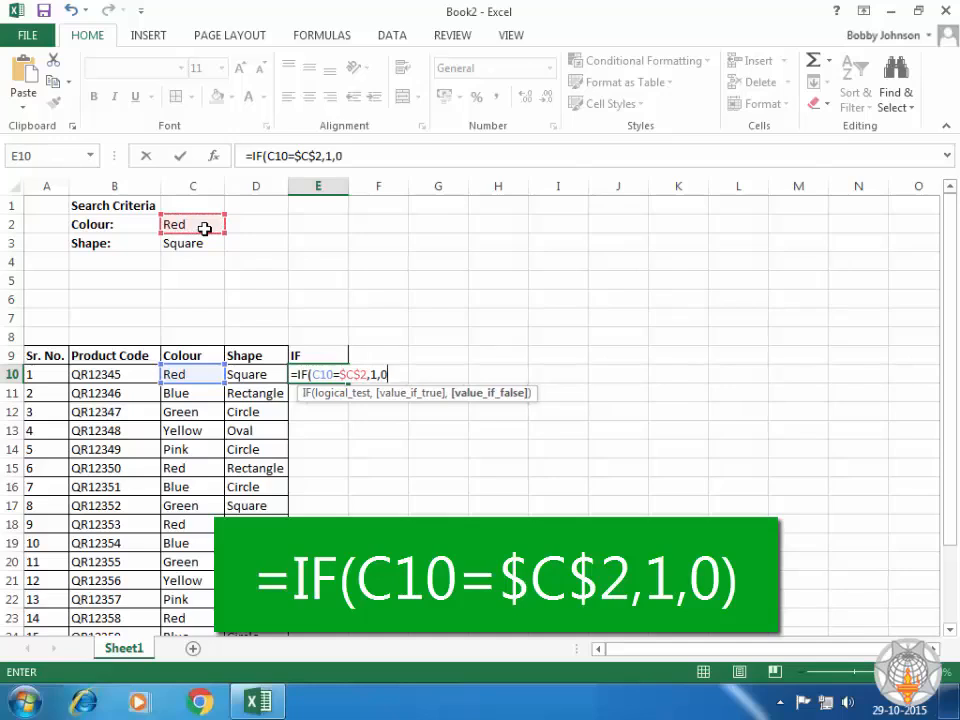
pyautogui.write('0')
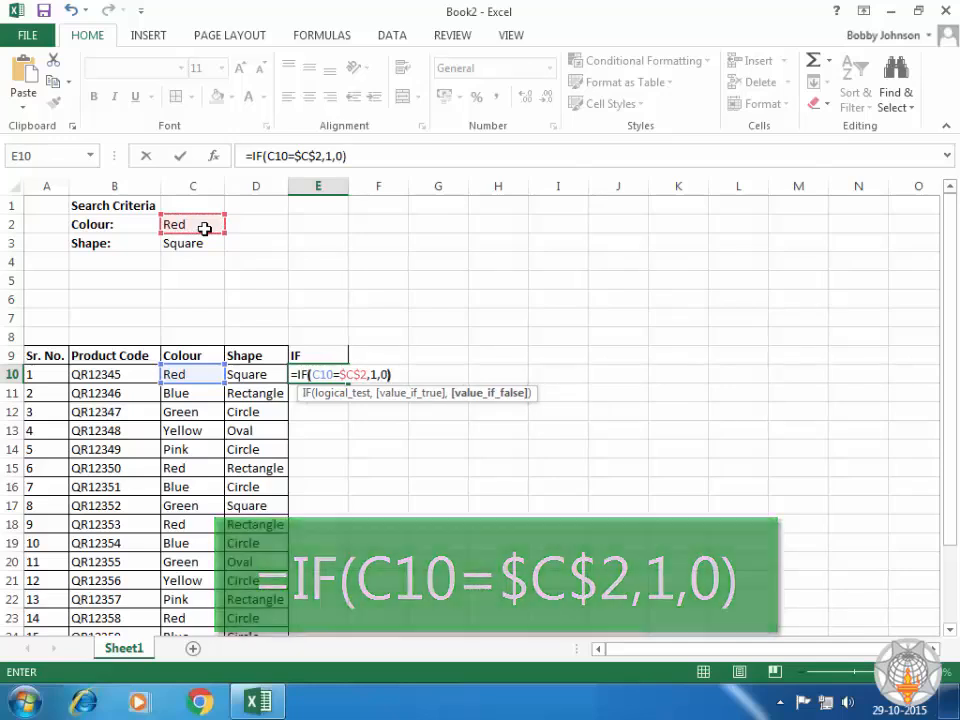
pyautogui.press('Return')
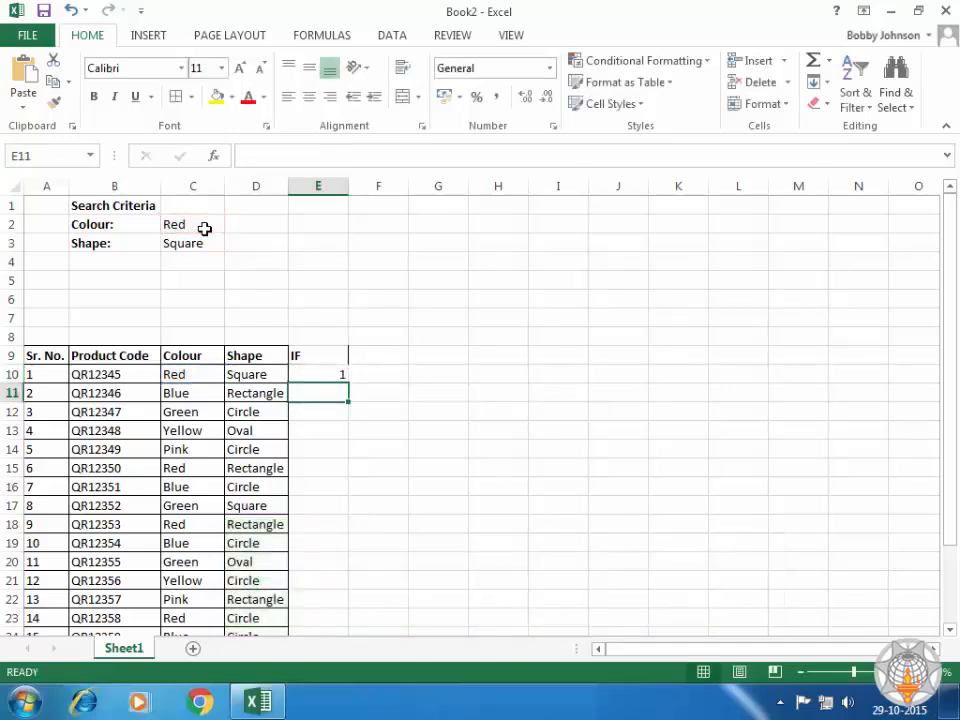
# Fill the IF formula from E10 down to the last product row, E28.
pyautogui.click(339, 371)
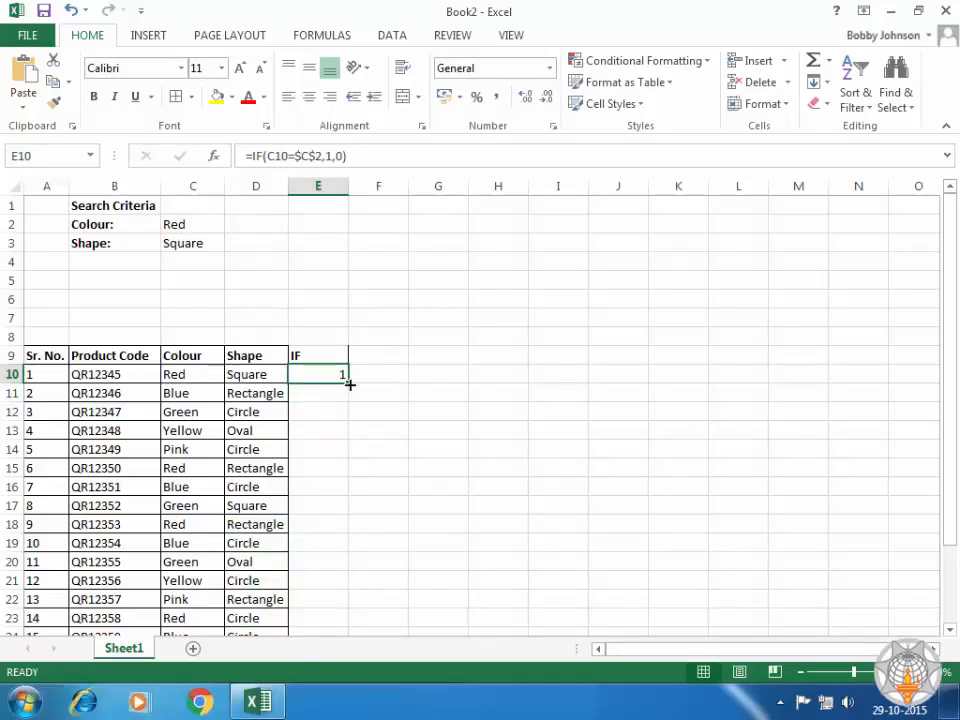
pyautogui.doubleClick(349, 384)
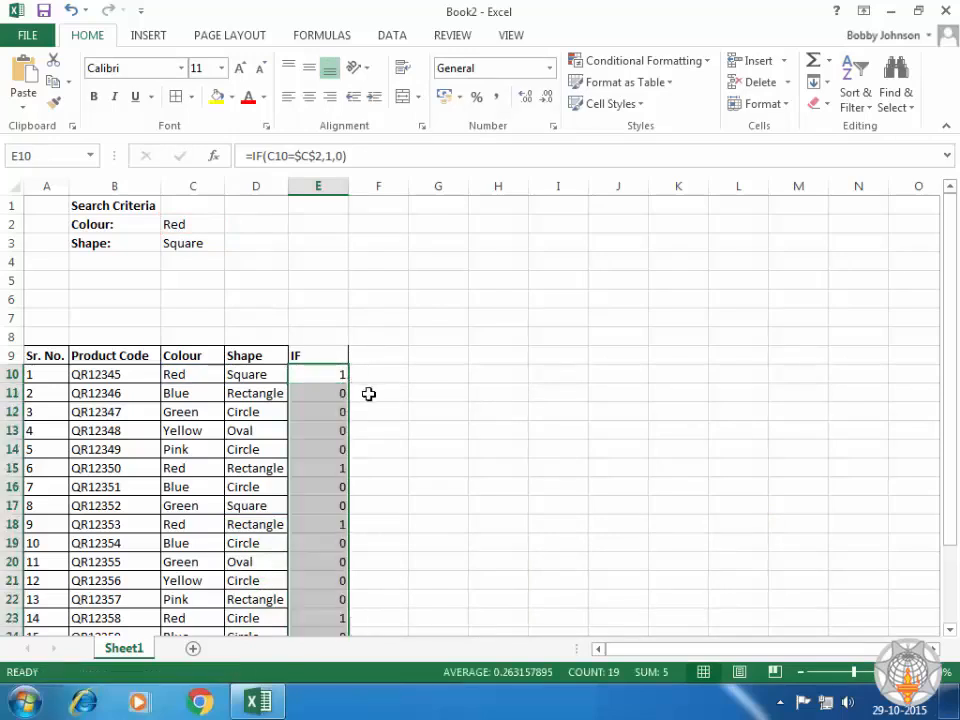
pyautogui.scroll(-2, 368, 394)
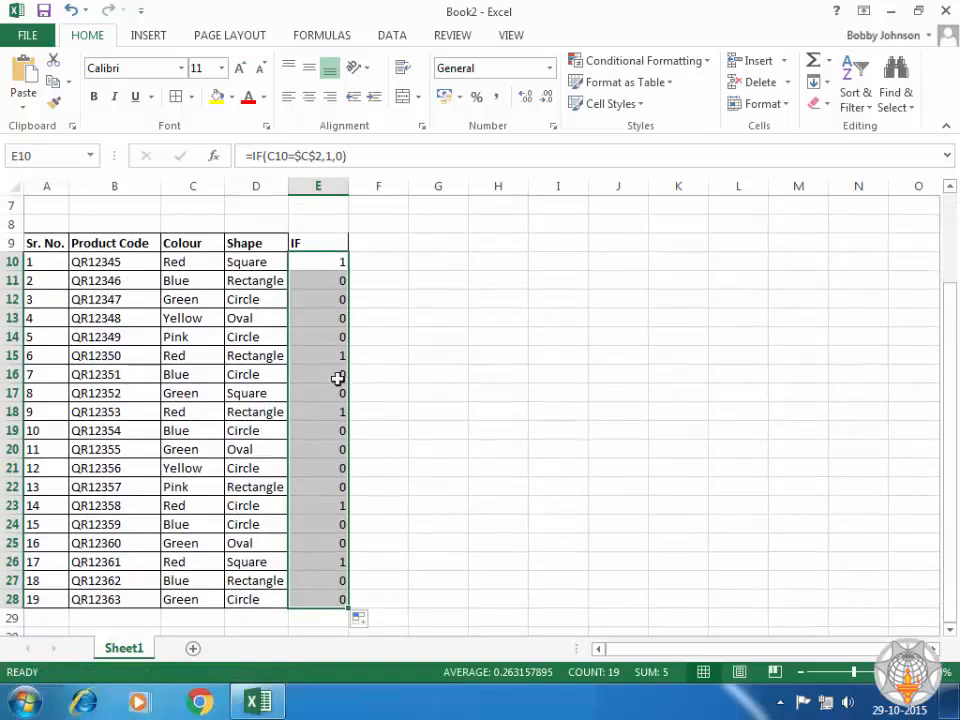
# Check the flags for the red products in the IF column and read the sum of E10:E28.
pyautogui.click(328, 262)
pyautogui.click(334, 352)
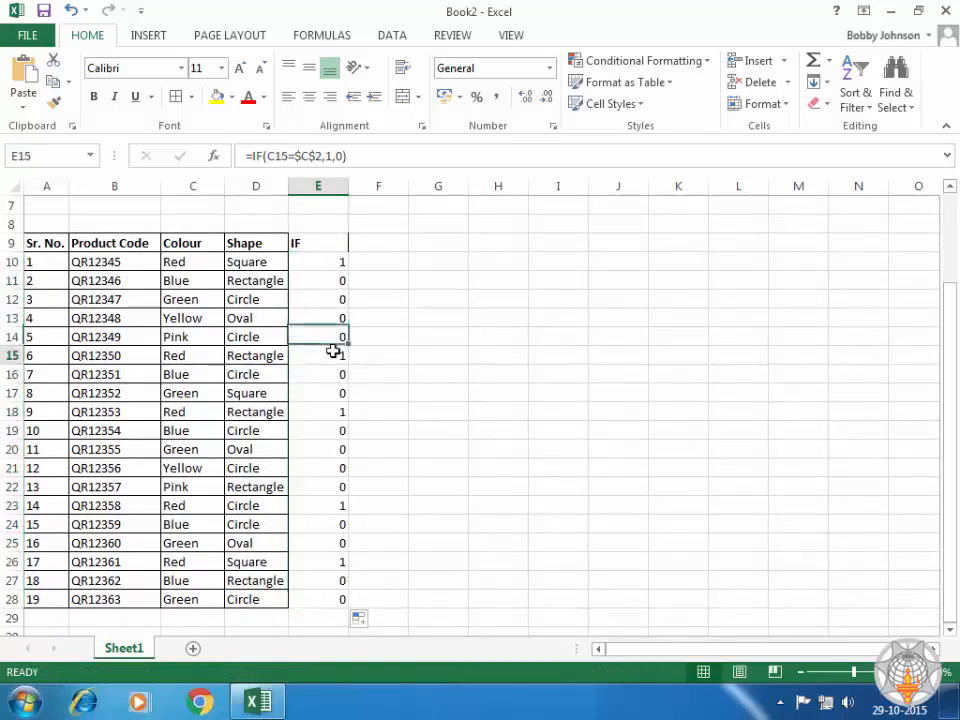
pyautogui.click(338, 412)
pyautogui.click(331, 500)
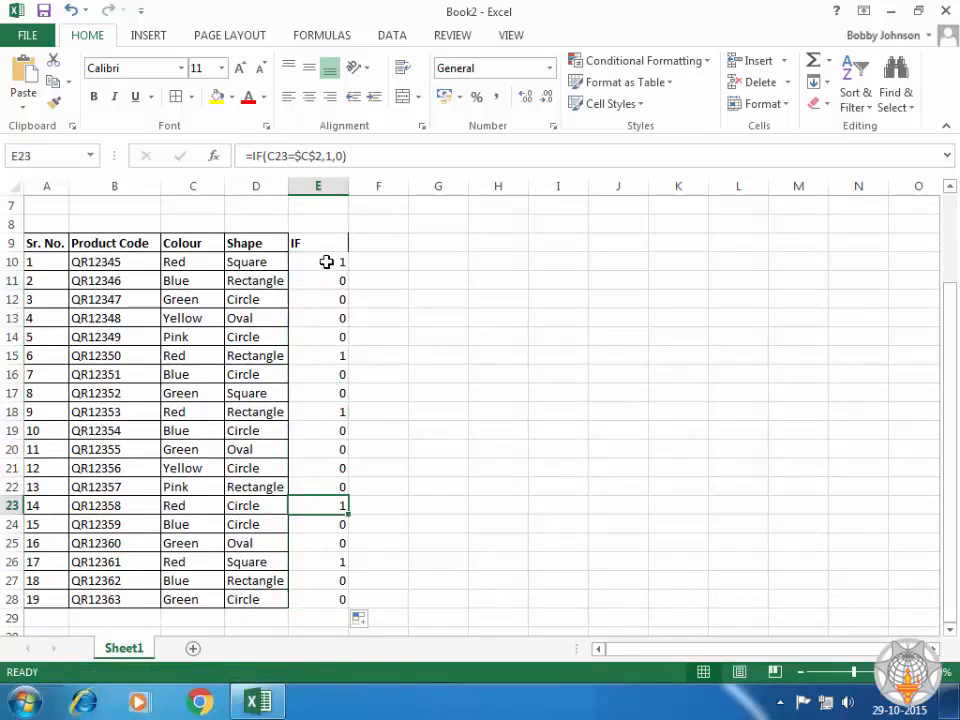
pyautogui.moveTo(326, 261); pyautogui.dragTo(322, 599)
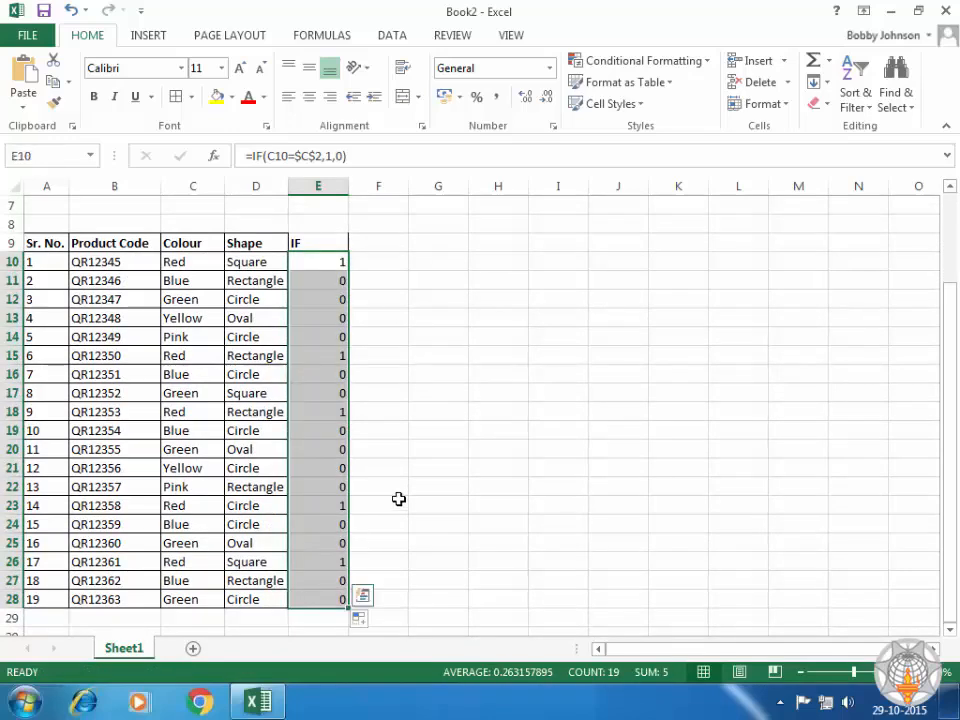
pyautogui.scroll(-1, 396, 502)
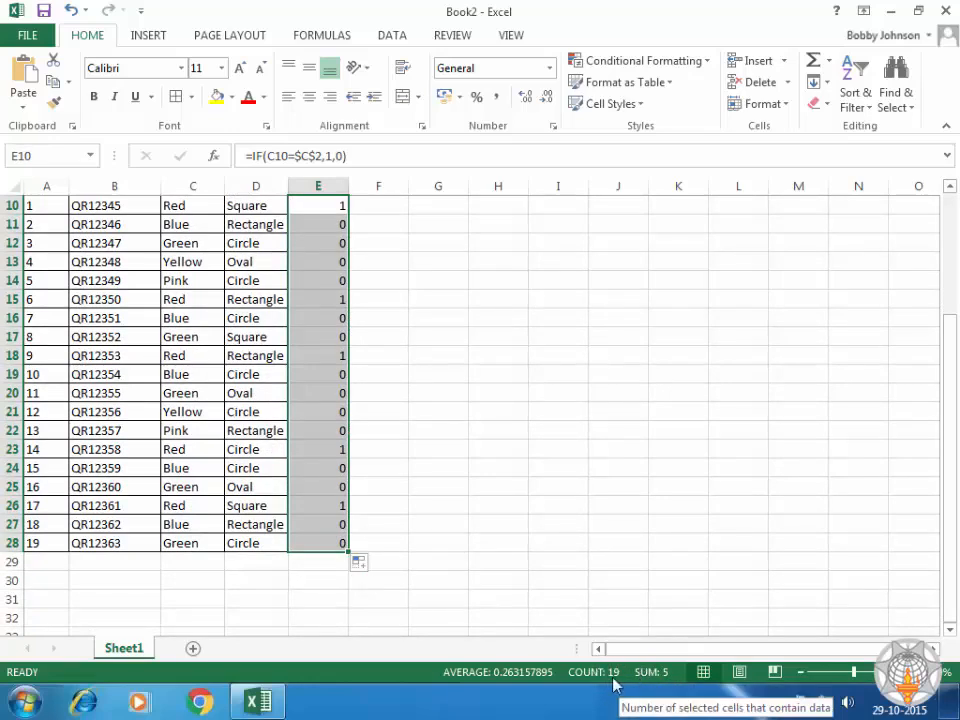
pyautogui.scroll(3, 422, 328)
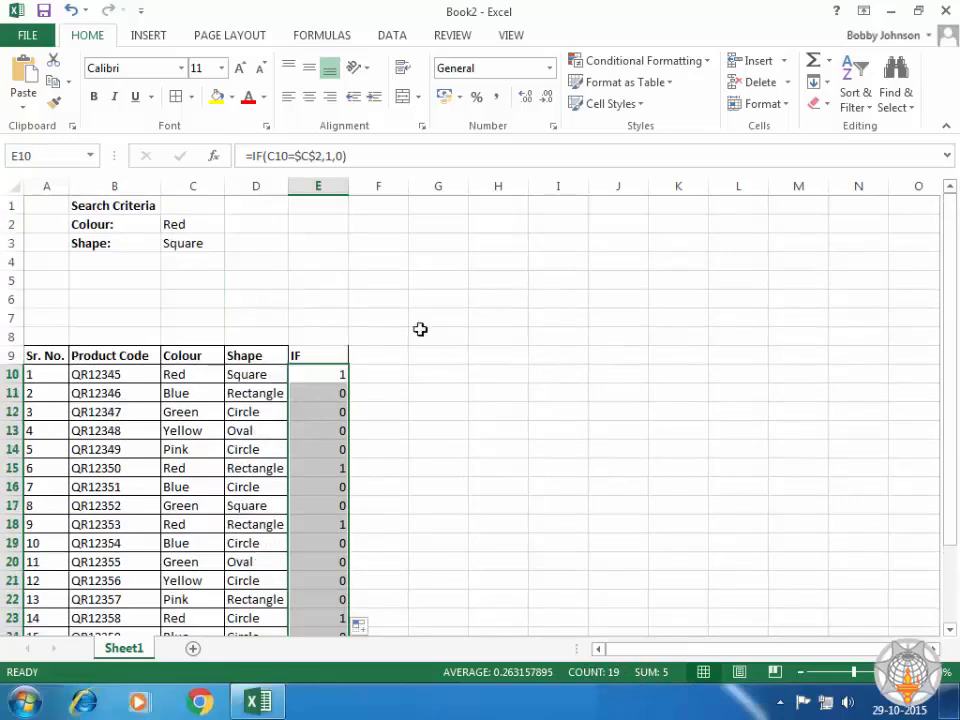
# Enter =SUM(E10:E28) in D2 to count the products matching the colour criterion.
pyautogui.click(269, 226)
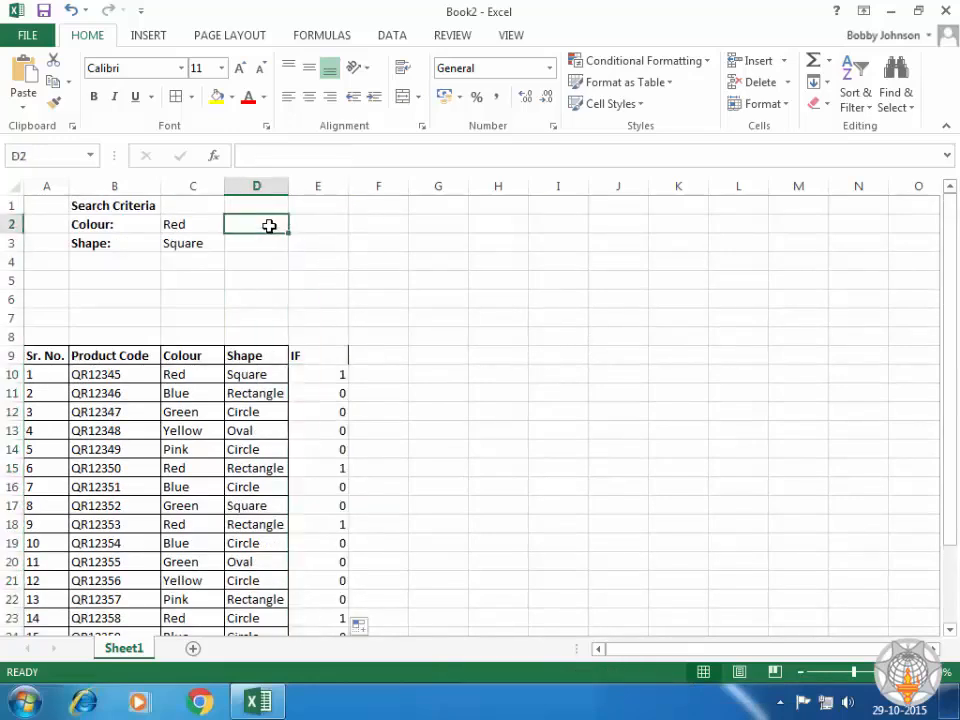
pyautogui.write('=s')
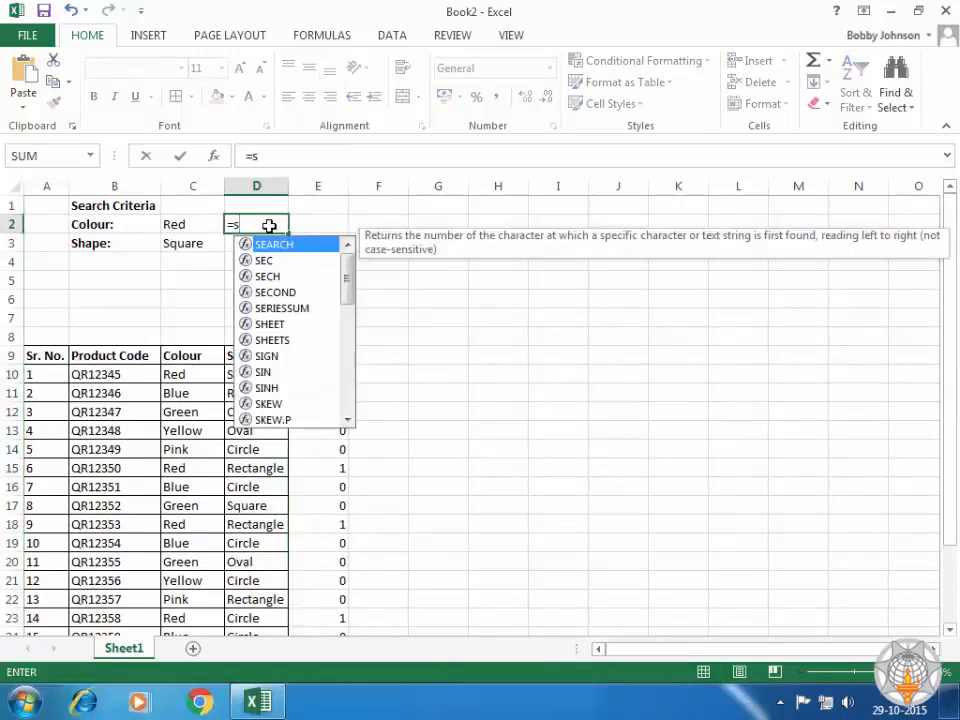
pyautogui.write('um')
pyautogui.press('Tab')
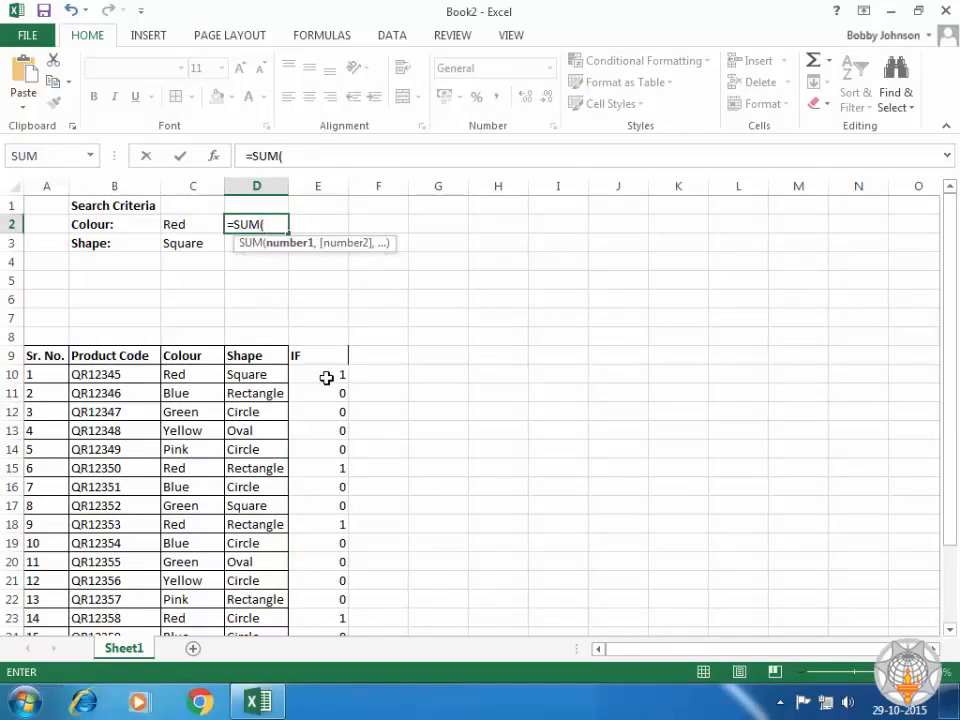
pyautogui.moveTo(326, 377); pyautogui.dragTo(323, 588)
pyautogui.press('Return')
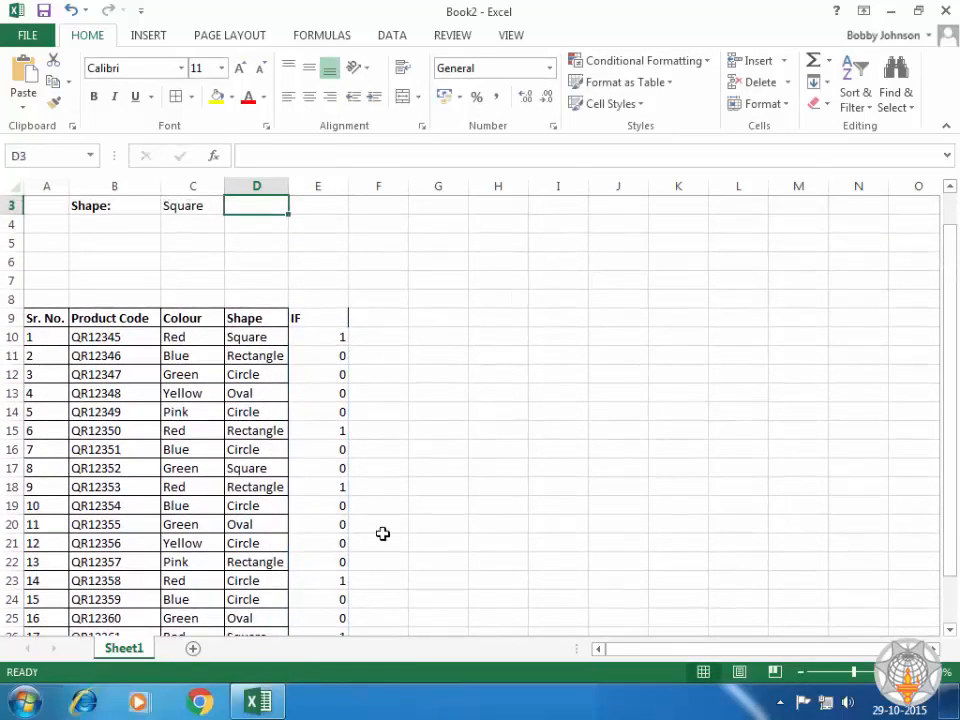
pyautogui.scroll(1, 330, 420)
pyautogui.click(270, 225)
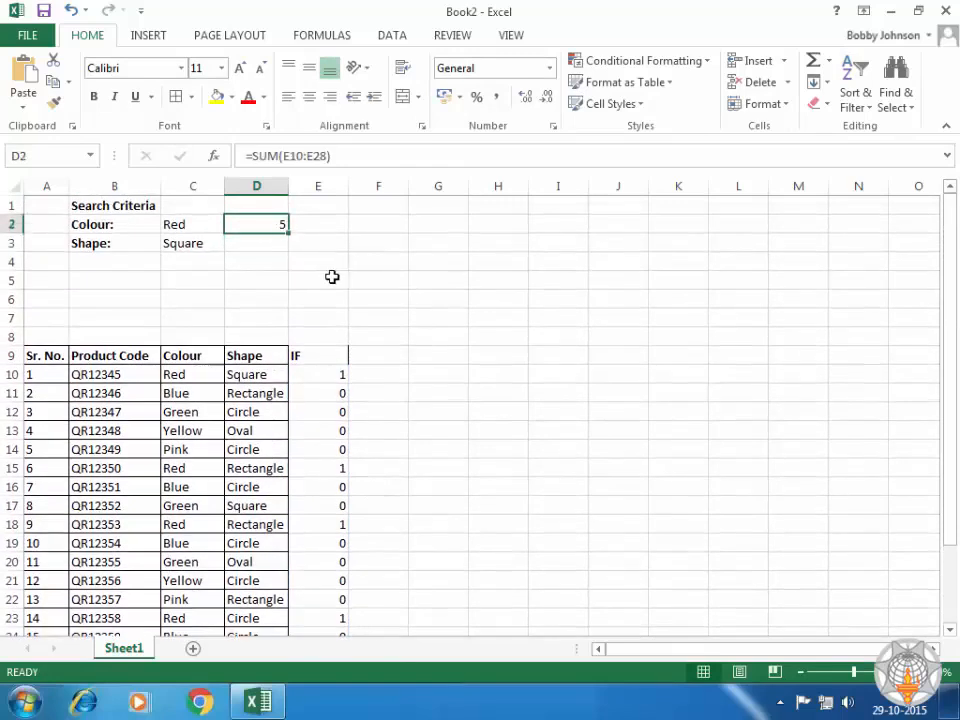
pyautogui.click(201, 225)
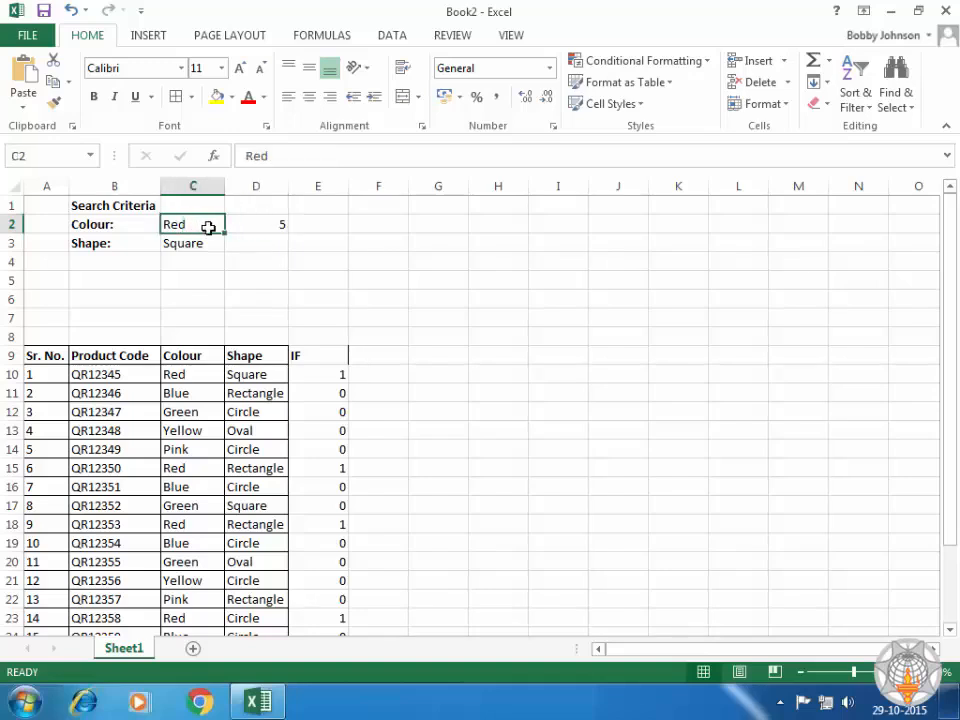
pyautogui.click(382, 353)
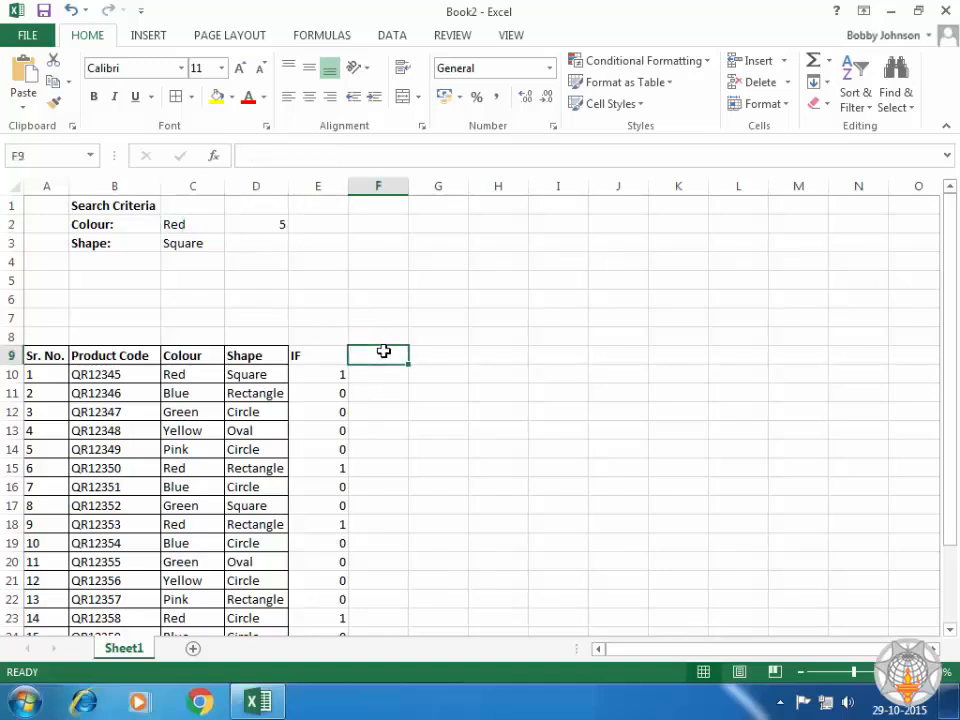
pyautogui.click(188, 243)
pyautogui.click(245, 243)
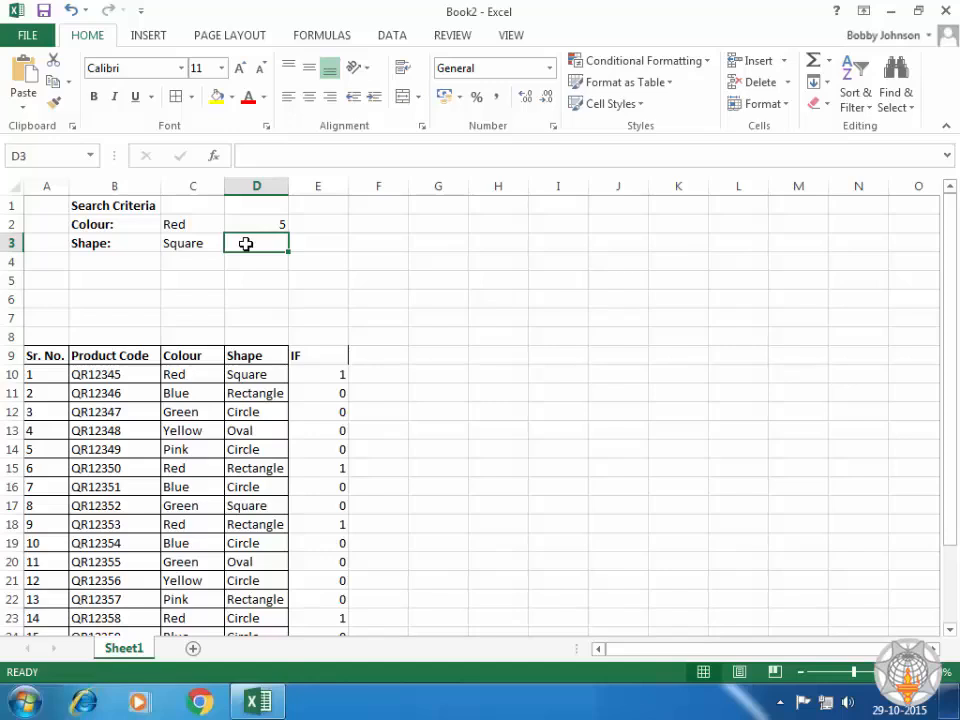
# Insert a new column before column E, ahead of the IF flags.
pyautogui.click(320, 186)
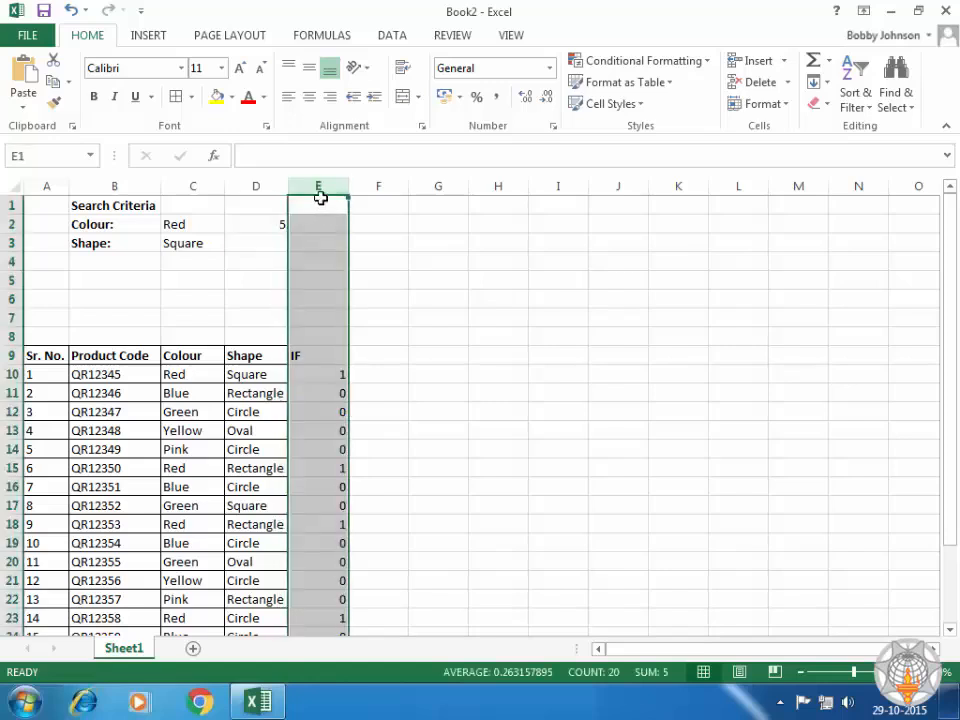
pyautogui.rightClick(320, 197)
pyautogui.click(369, 341)
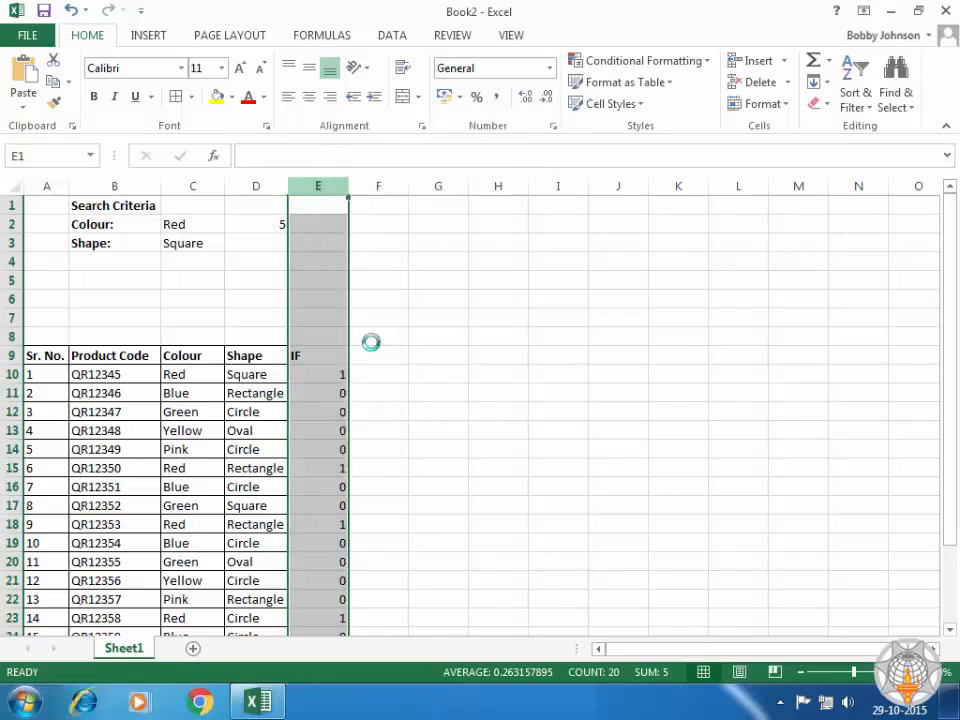
# Clear the broken SUM formula from cell D2 beside the colour criterion.
pyautogui.click(272, 225)
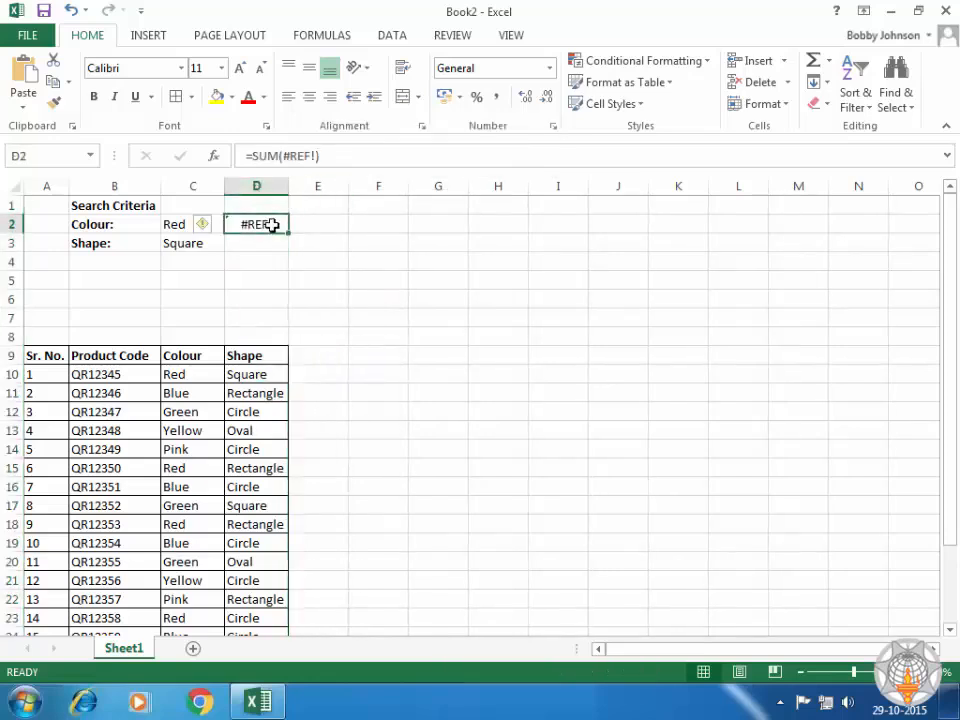
pyautogui.press('Delete')
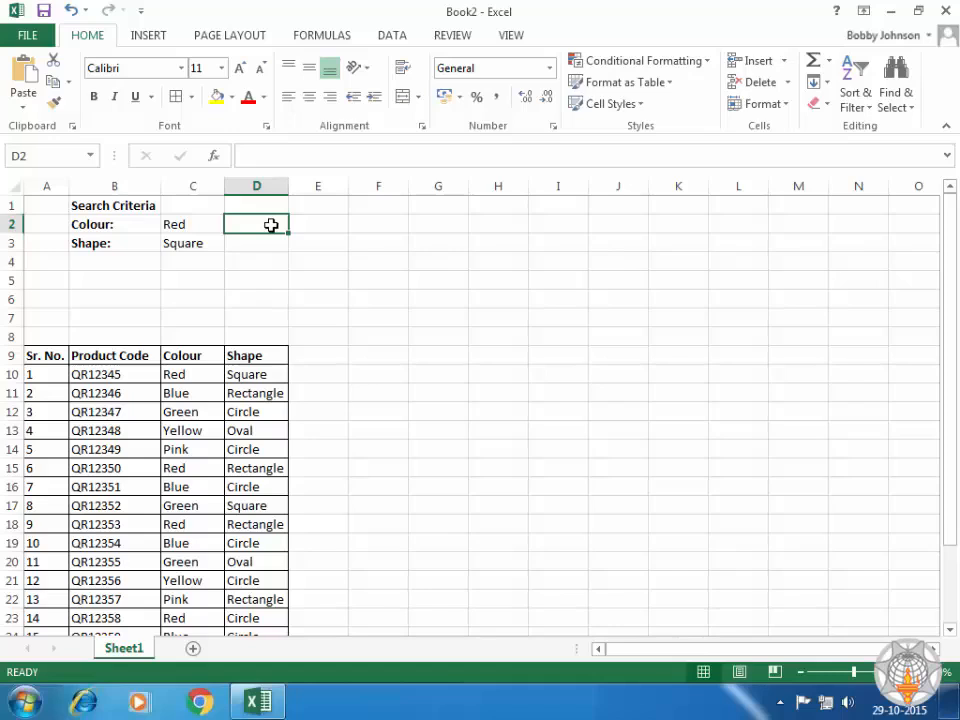
pyautogui.scroll(-1, 271, 225)
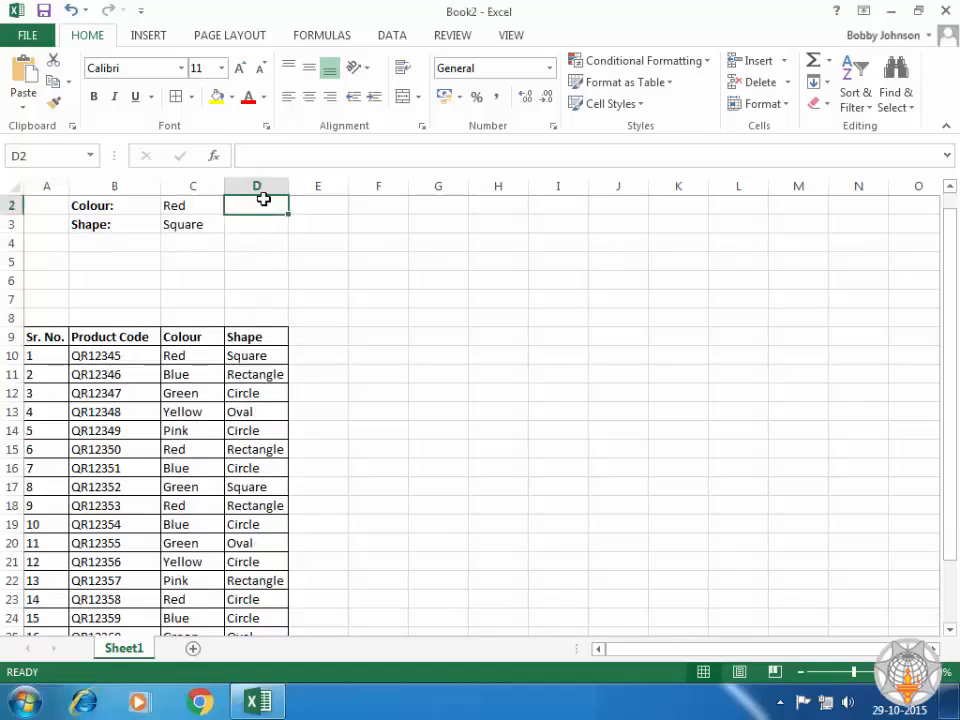
# Begin a formula in D2 that nests IF inside SUM, using the absolute colour range $C$10:$C$28 for the logical test.
pyautogui.write('=')
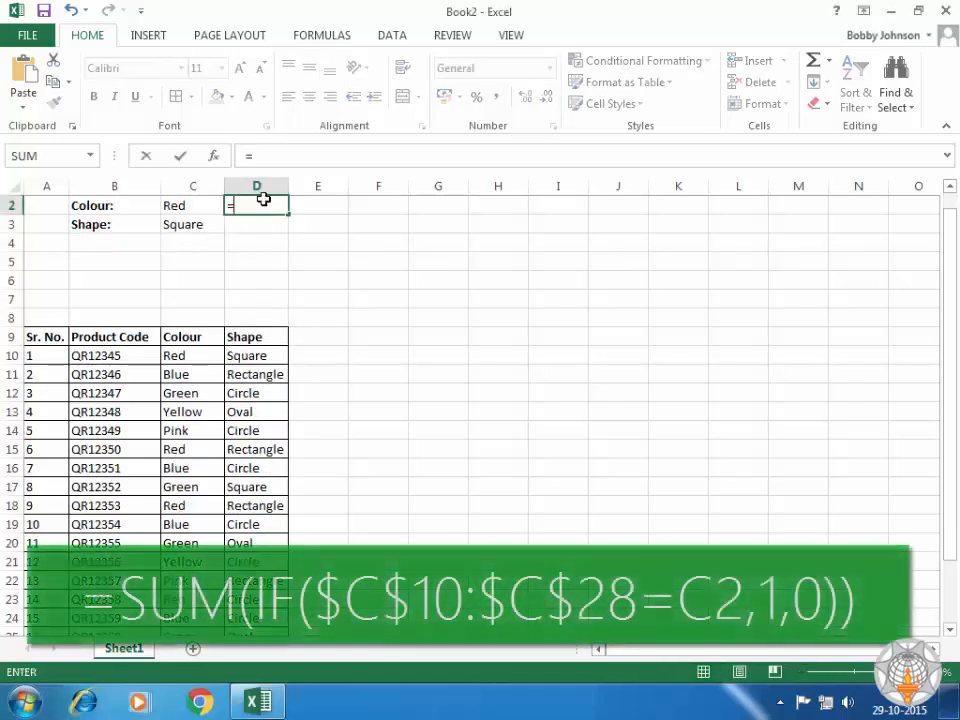
pyautogui.write('sum')
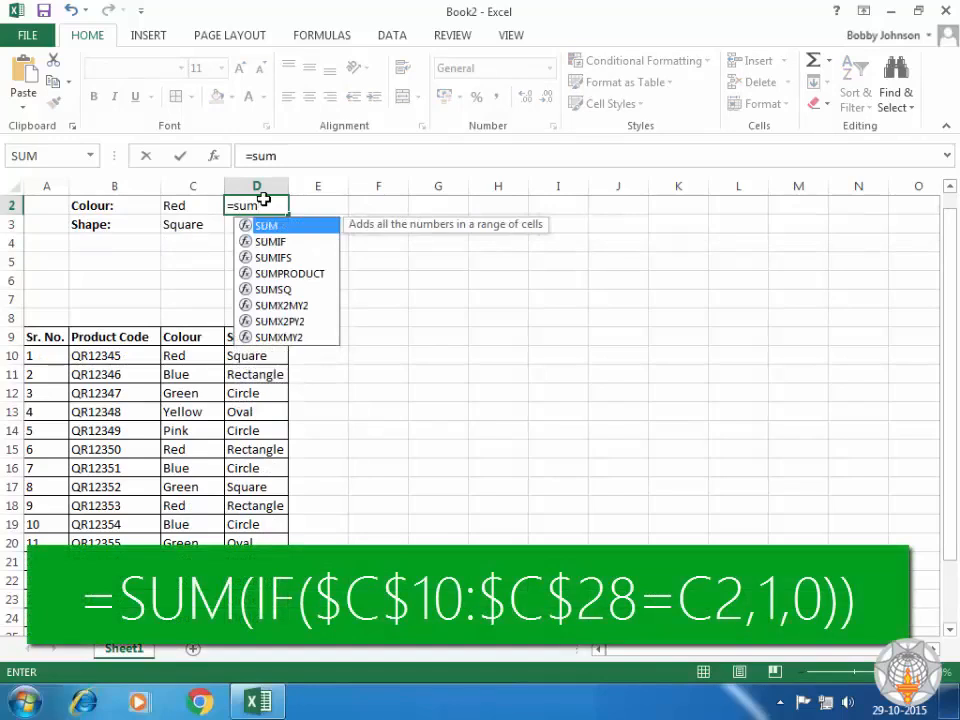
pyautogui.press('Tab')
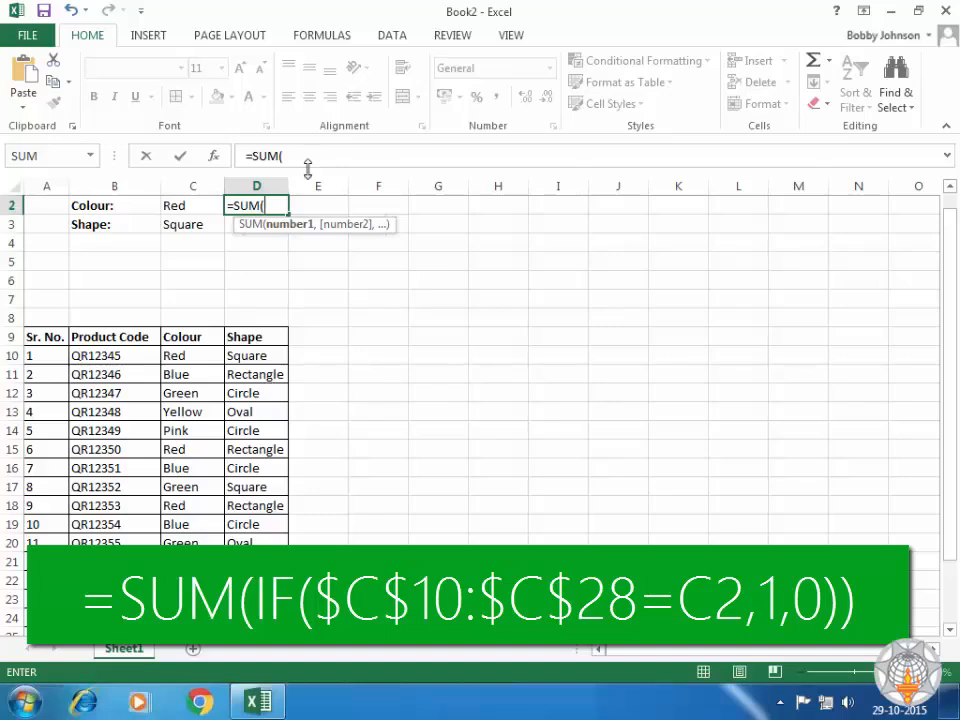
pyautogui.write('if')
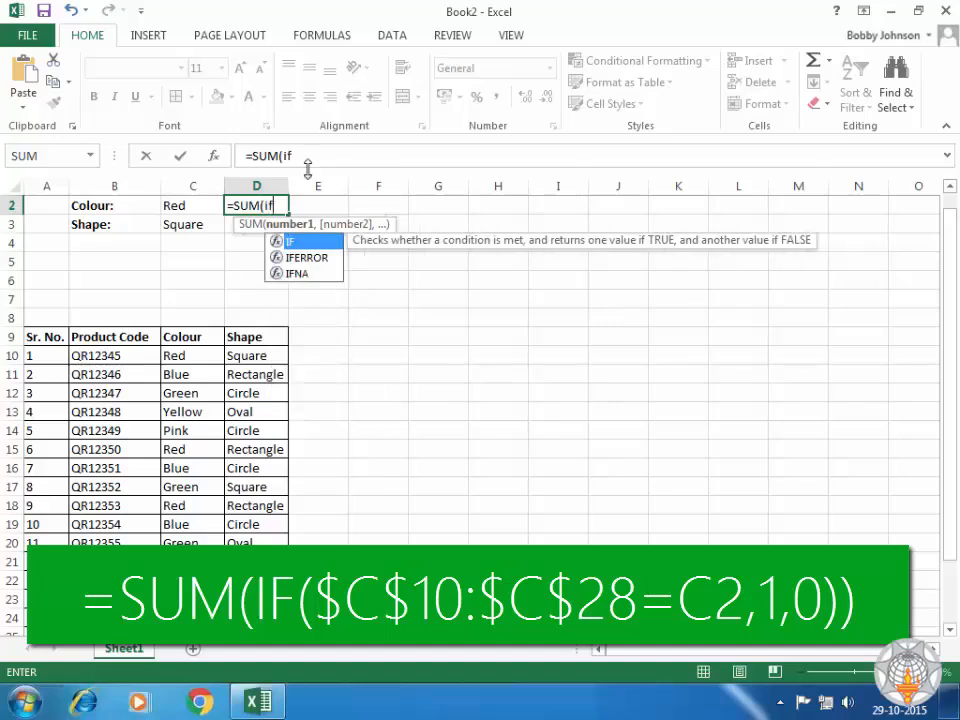
pyautogui.press('Tab')
pyautogui.moveTo(188, 355); pyautogui.dragTo(195, 599)
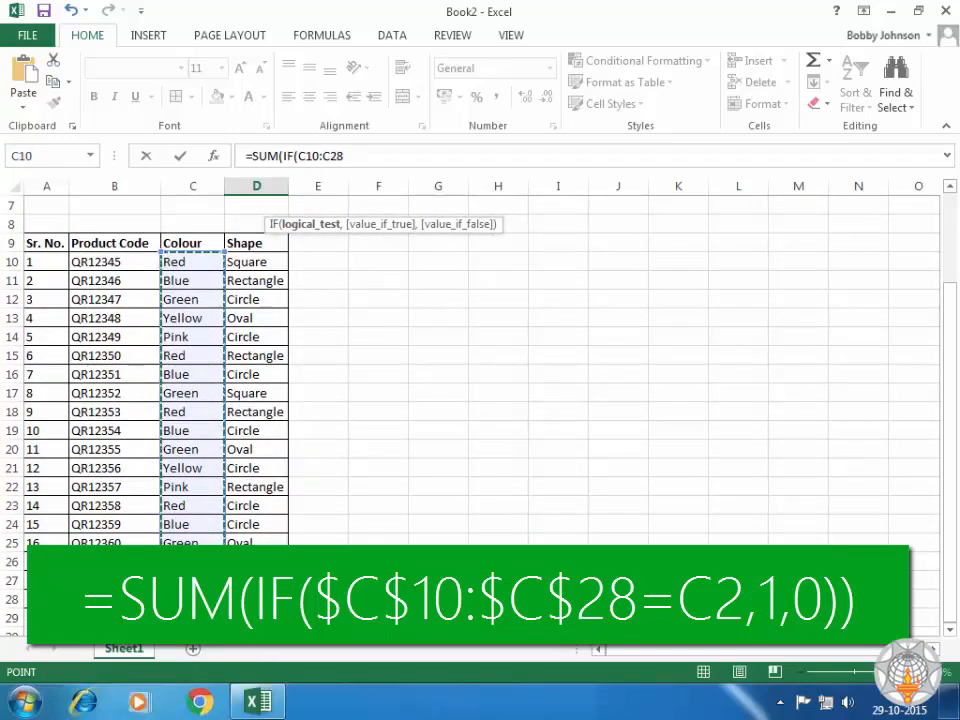
pyautogui.press('F4')
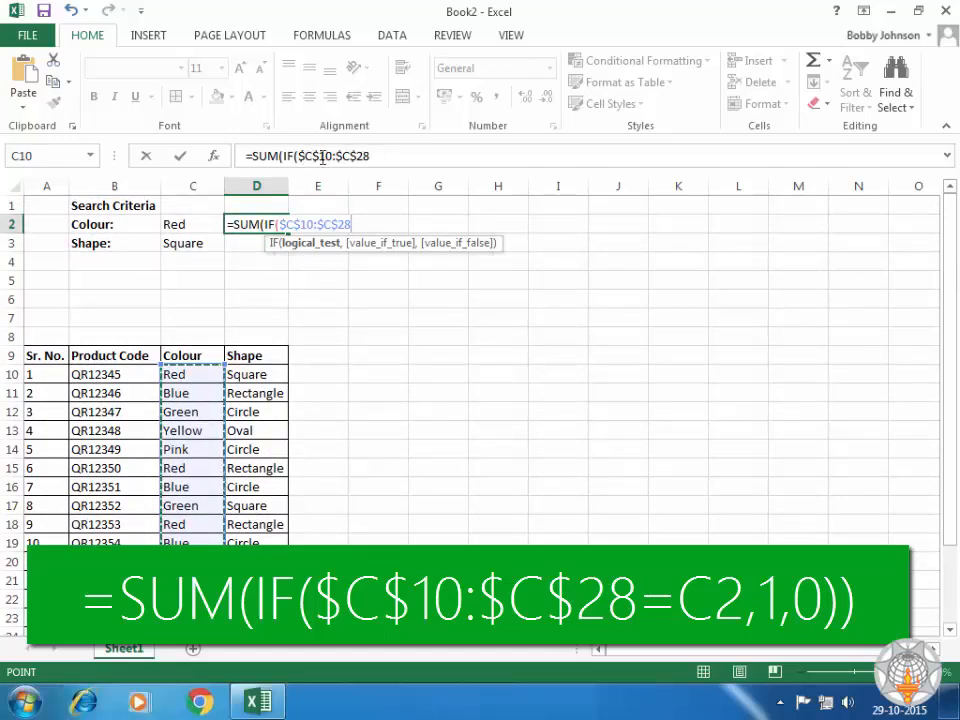
pyautogui.click(373, 156)
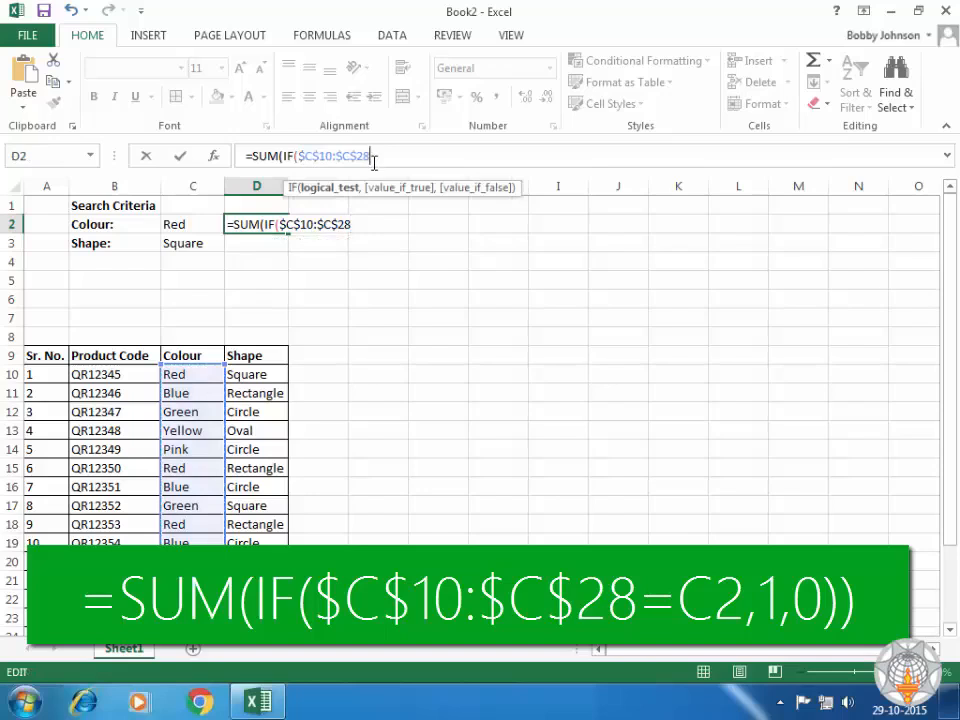
# Complete the D2 formula as =SUM(IF($C$10:$C$28=C2,1,0)) and enter it as an array formula.
pyautogui.write('=')
pyautogui.click(184, 221)
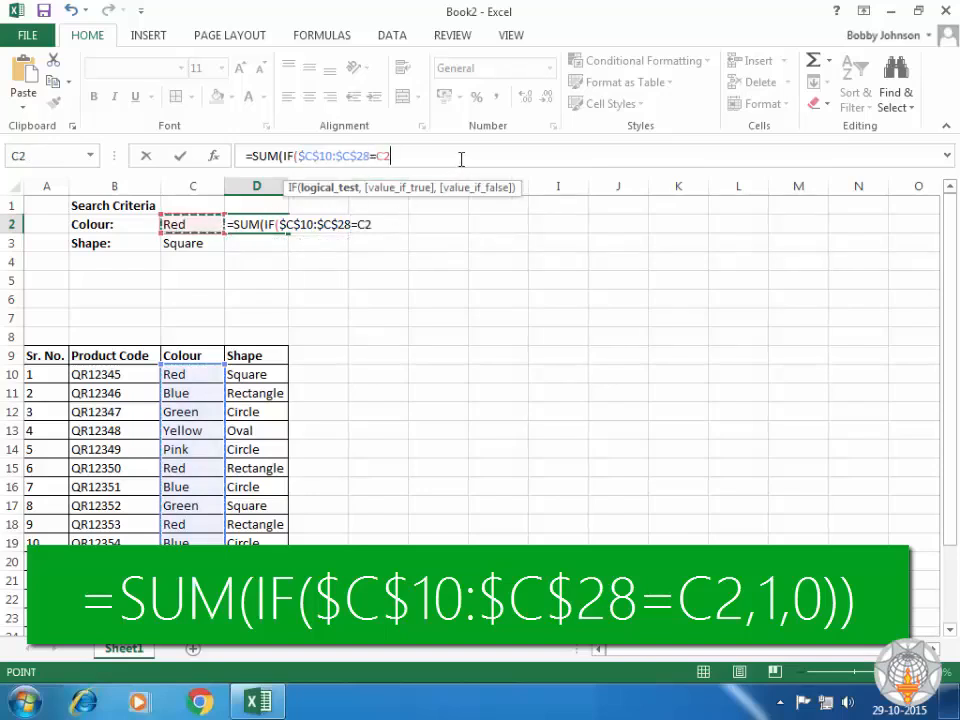
pyautogui.write(',')
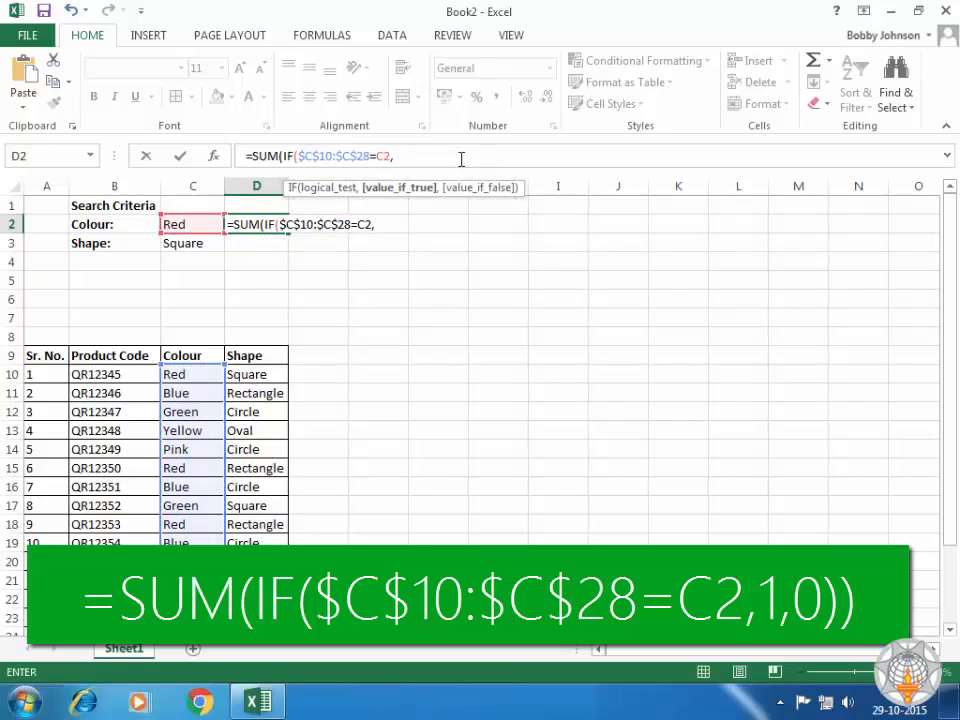
pyautogui.write('1,')
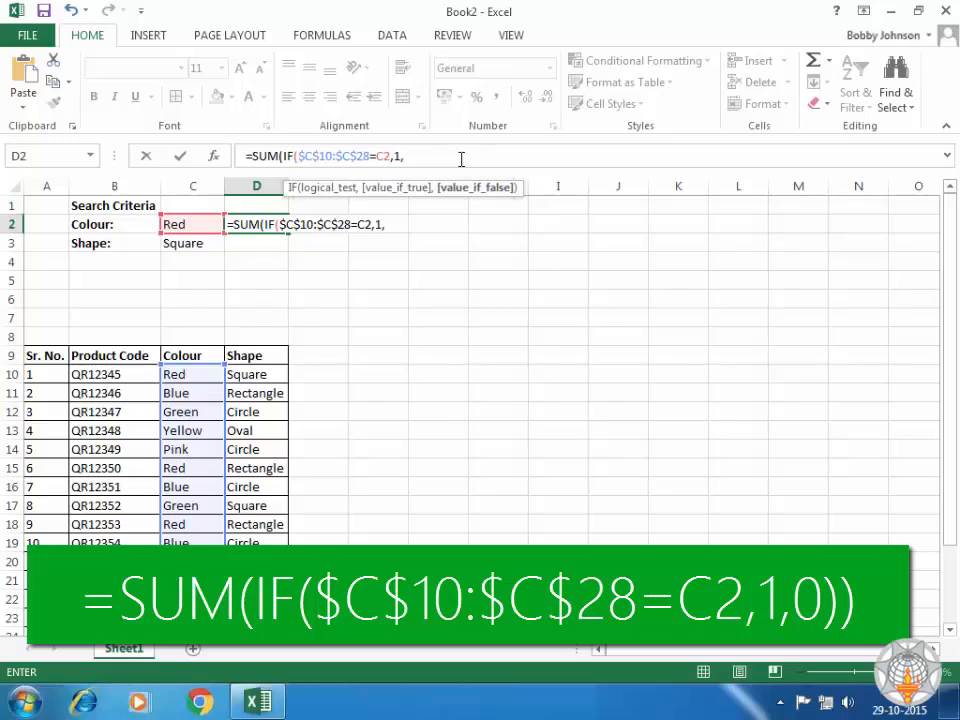
pyautogui.write('0')
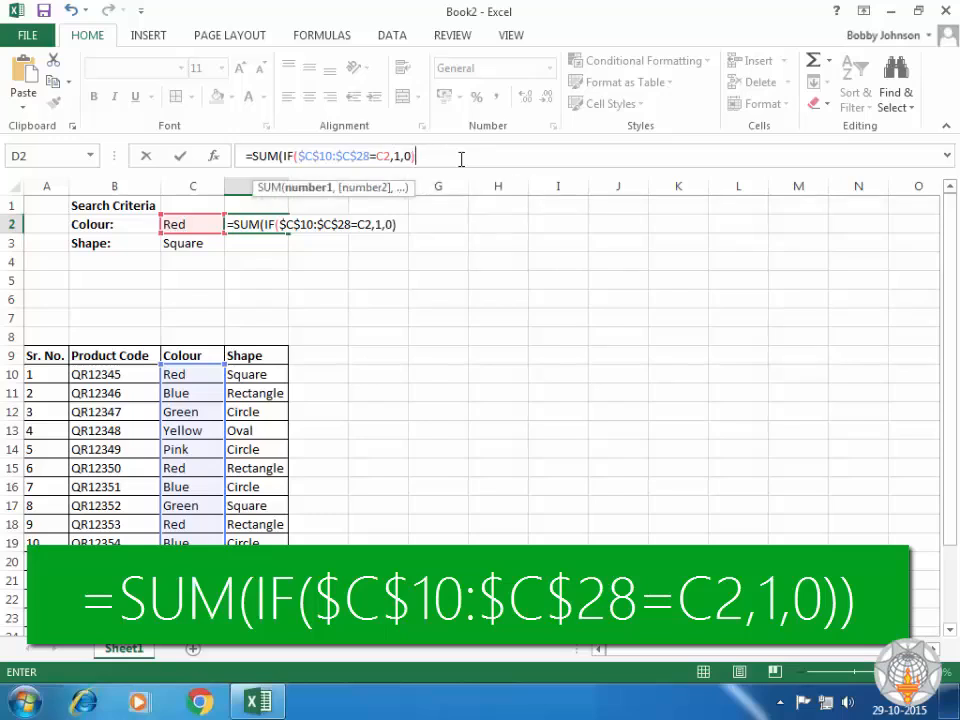
pyautogui.write(')')
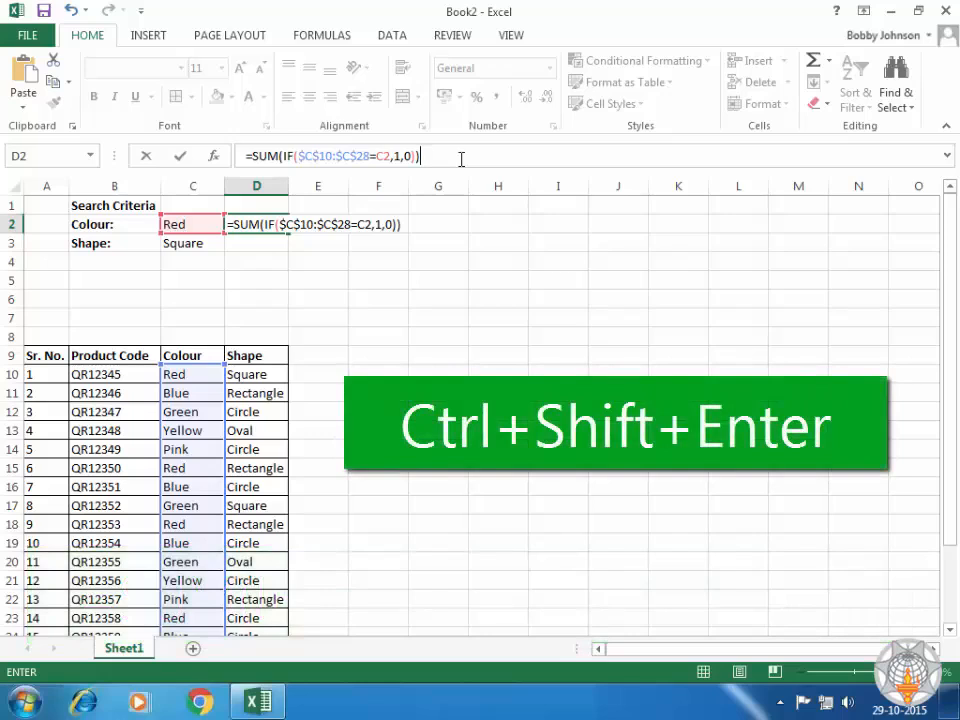
pyautogui.hotkey('ctrl', 'shift', 'Return')
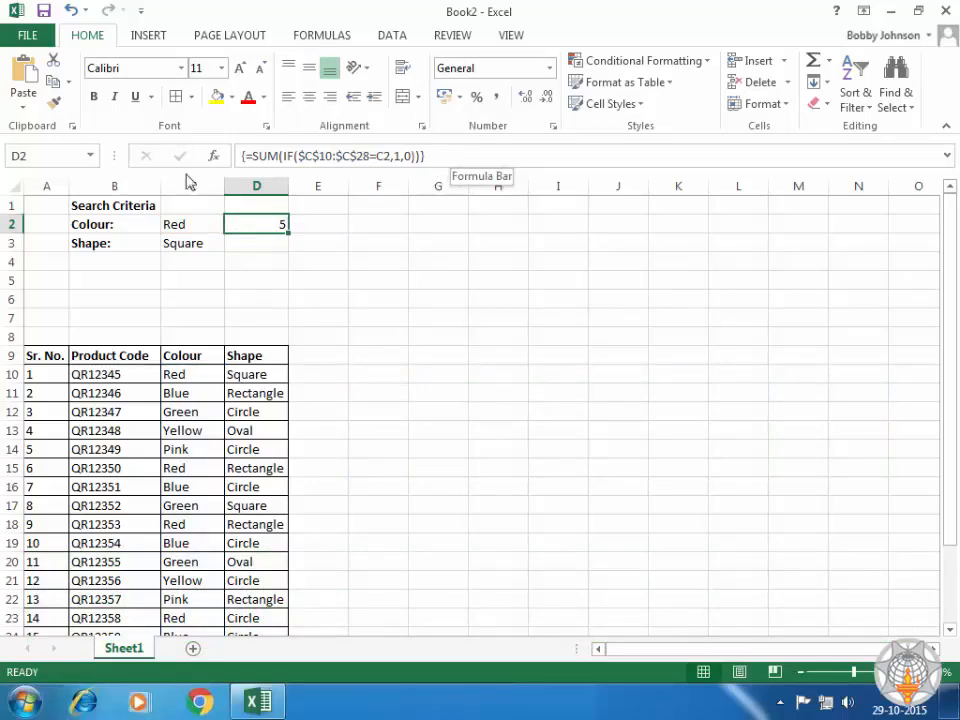
# Copy the D2 array formula to D3 and change its range to $D$10:$D$28, re-entering it as an array formula.
pyautogui.moveTo(288, 236); pyautogui.dragTo(289, 246)
pyautogui.click(276, 240)
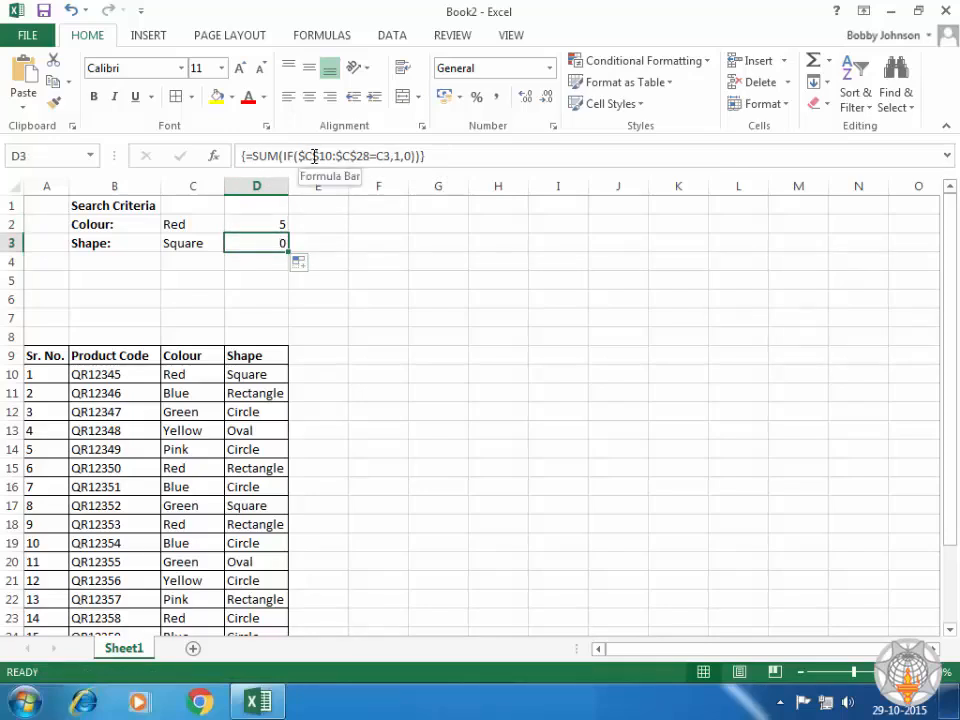
pyautogui.click(376, 157)
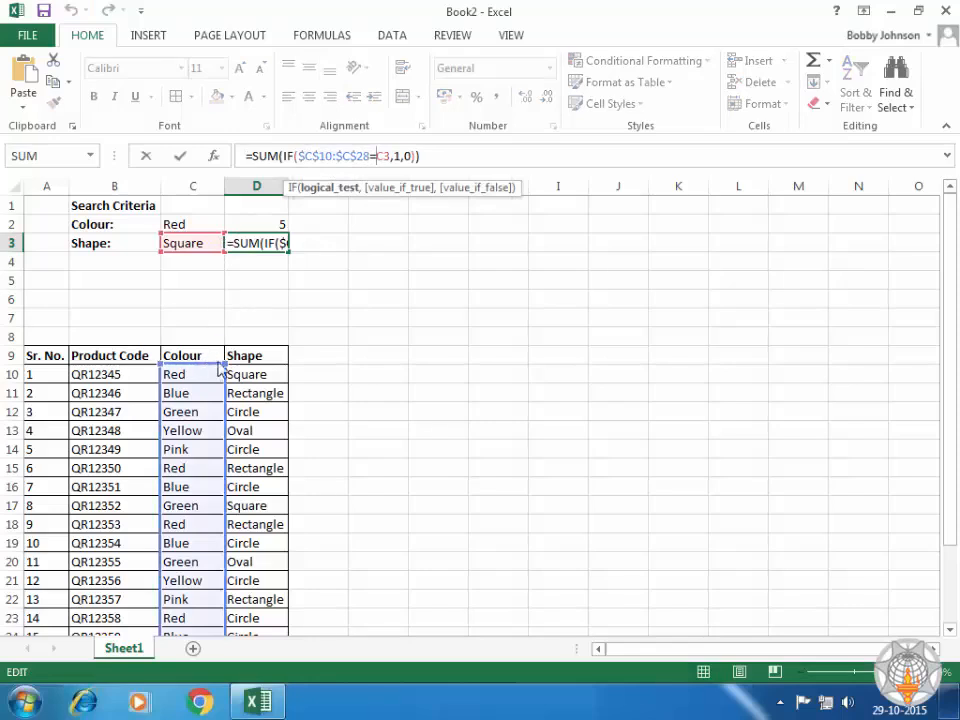
pyautogui.moveTo(216, 369); pyautogui.dragTo(249, 374)
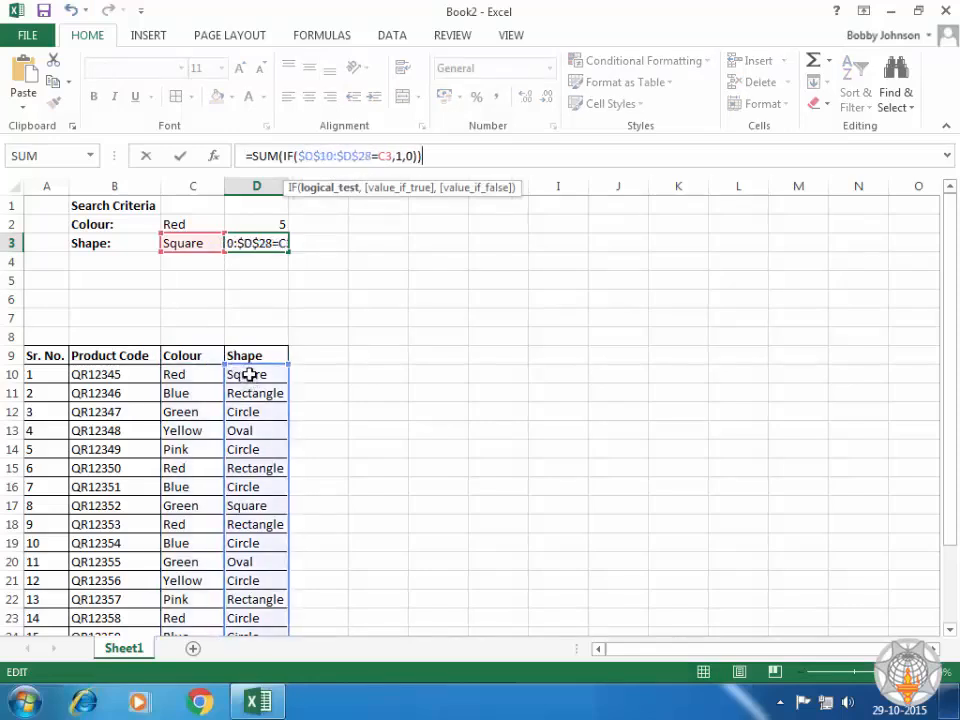
pyautogui.hotkey('ctrl', 'shift', 'Return')
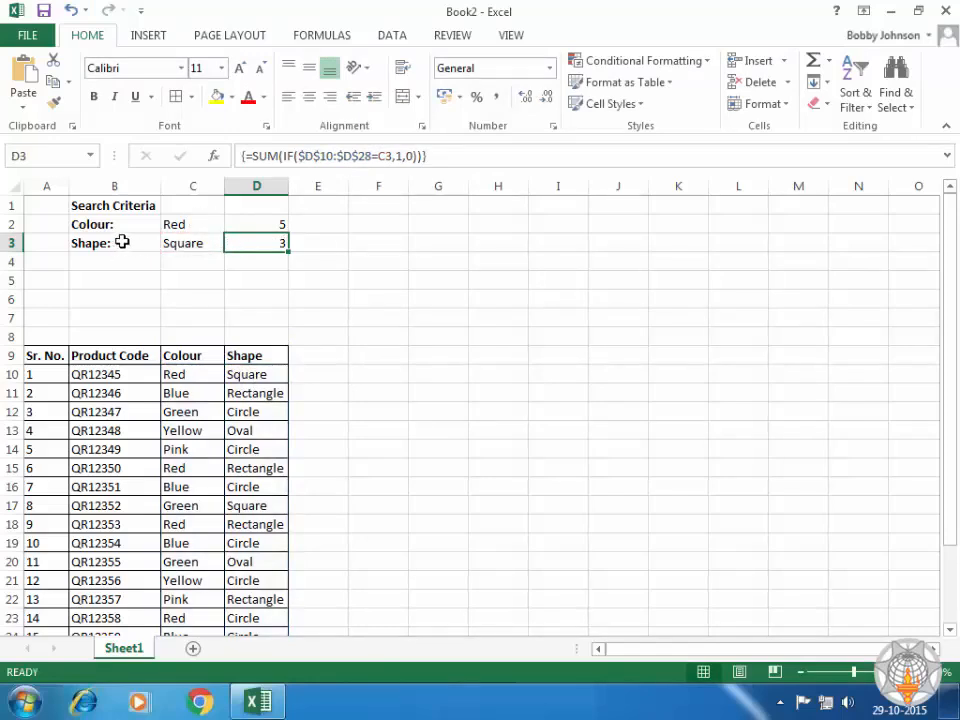
pyautogui.moveTo(122, 242); pyautogui.dragTo(249, 251)
pyautogui.click(266, 263)
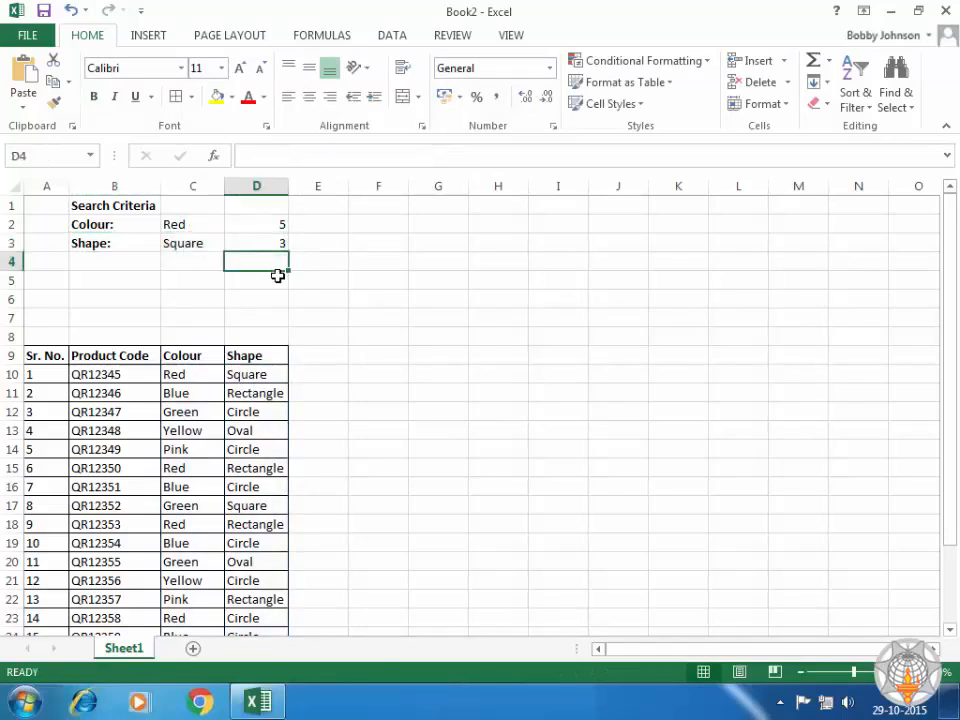